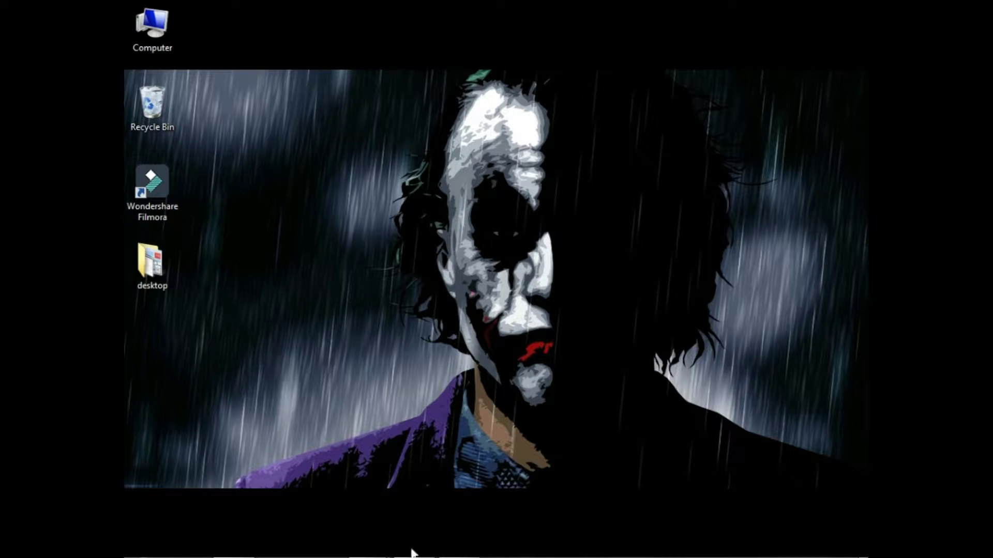
Switch to the WordPress dashboard in Chrome and open the page for adding new plugins.
{"action": "mouse_move", "coordinate": [410, 556]}
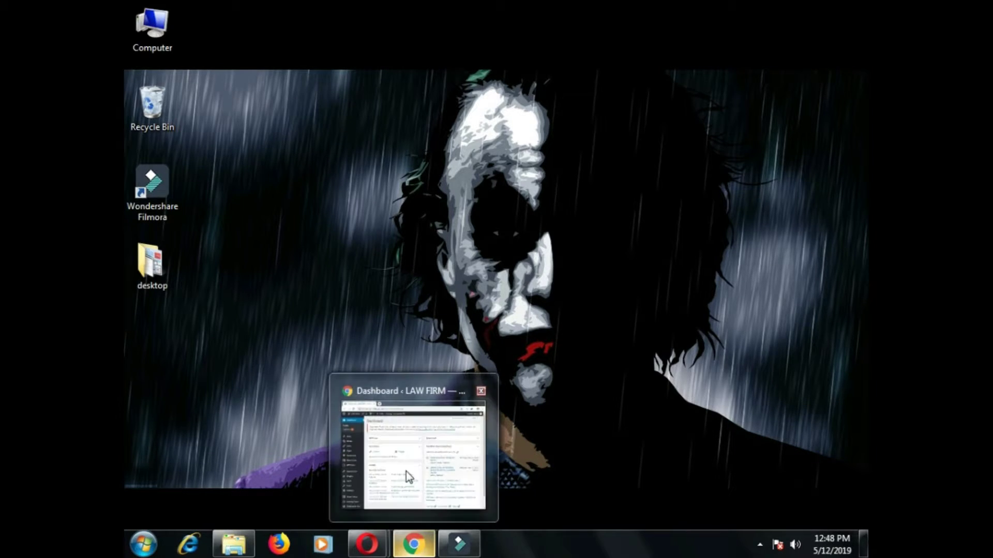
{"action": "left_click", "coordinate": [406, 468]}
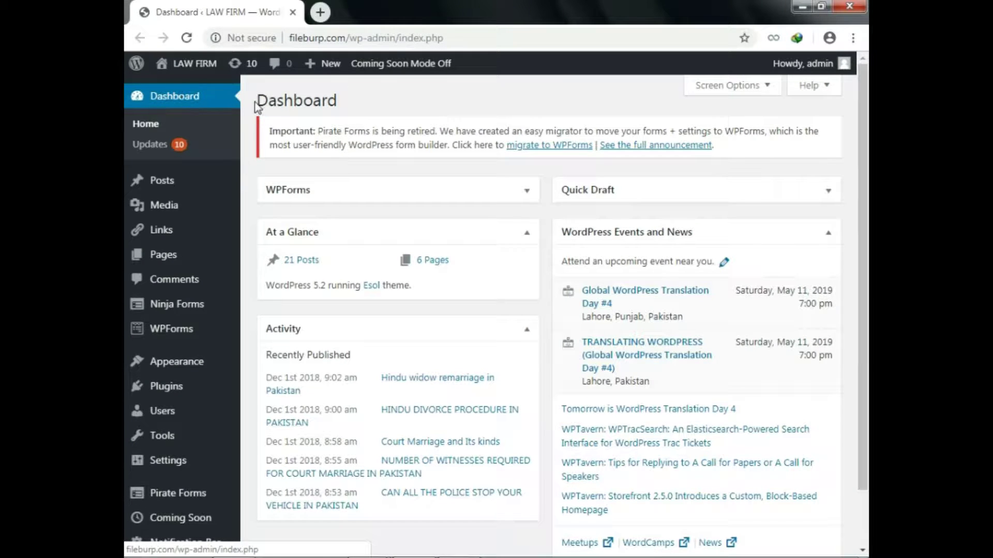
{"action": "mouse_move", "coordinate": [196, 388]}
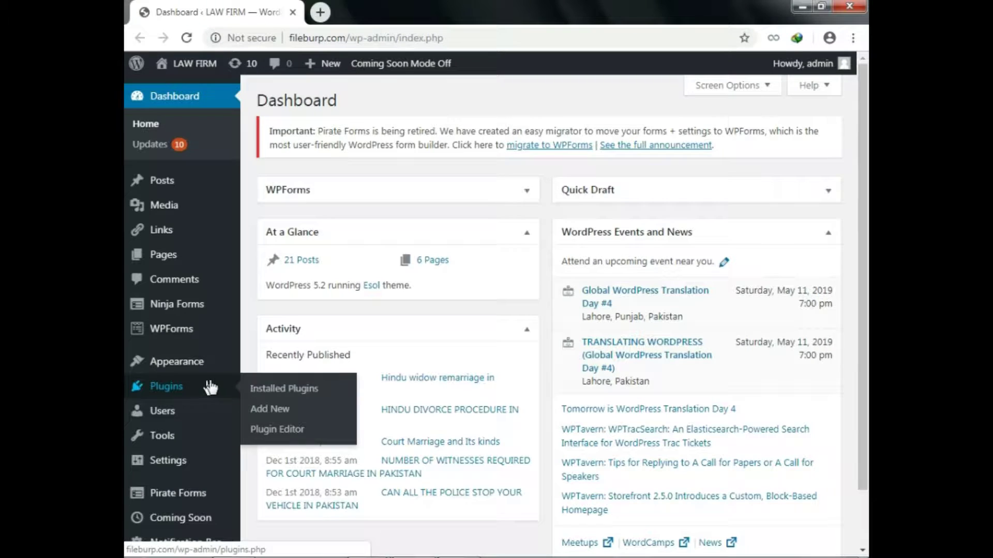
{"action": "left_click", "coordinate": [282, 411]}
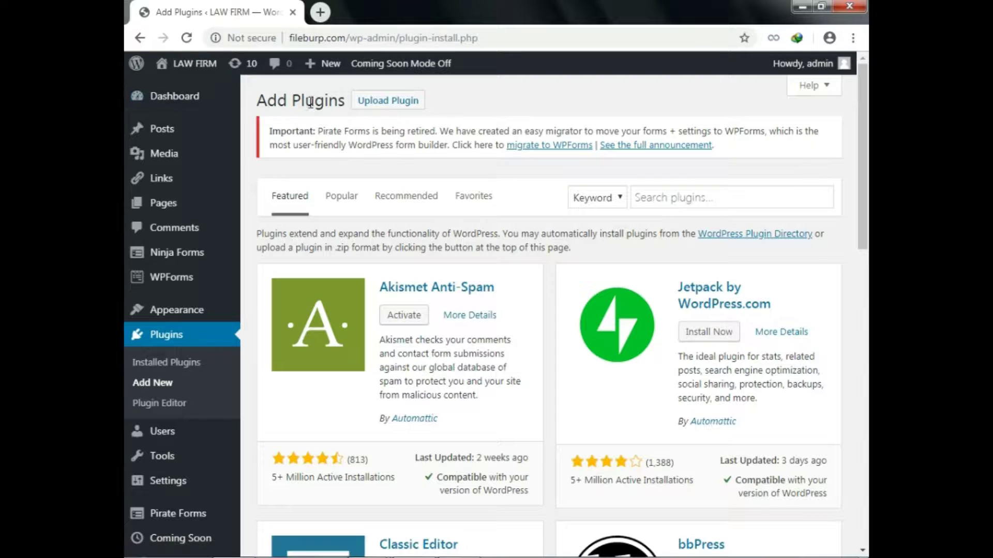
Search the plugin directory for "ad inserter".
{"action": "left_click", "coordinate": [670, 197]}
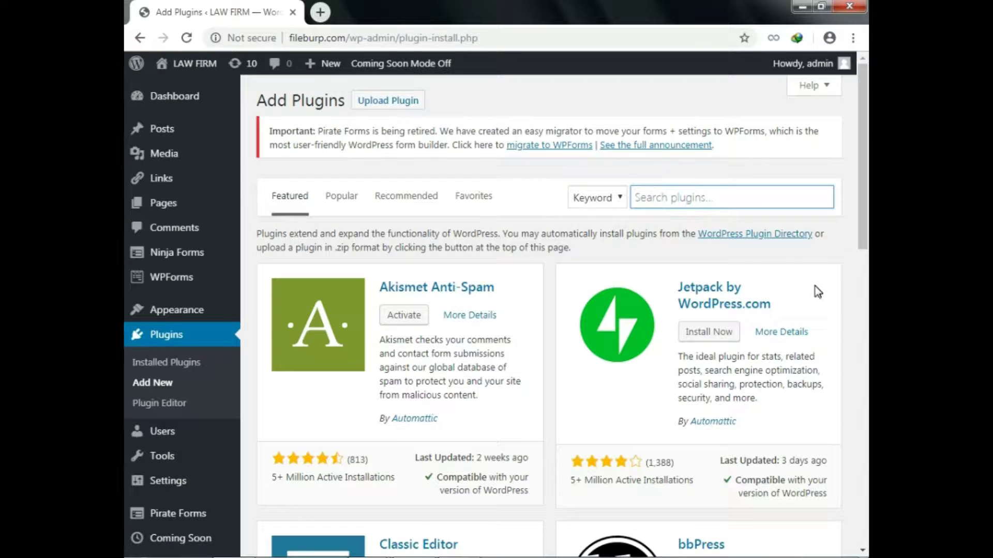
{"action": "type", "text": "ad in"}
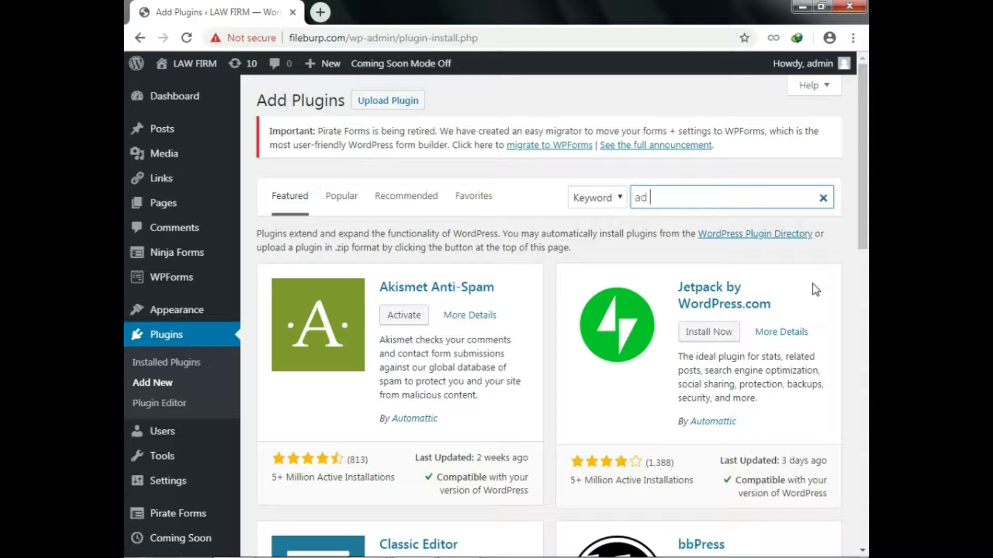
{"action": "type", "text": "serter"}
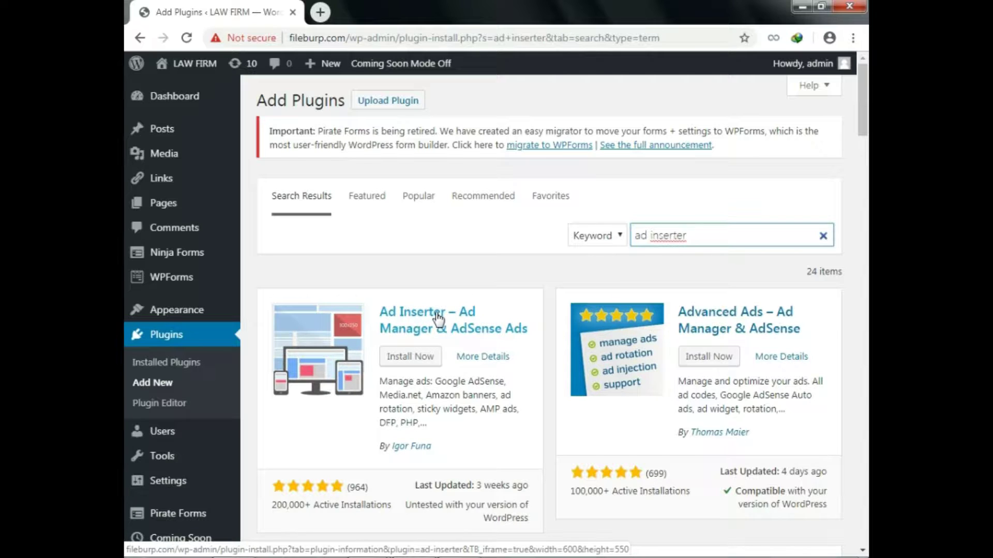
Install and activate the "Ad Inserter – Ad Manager & AdSense Ads" plugin.
{"action": "scroll", "coordinate": [485, 331], "scroll_direction": "down", "scroll_amount": 3}
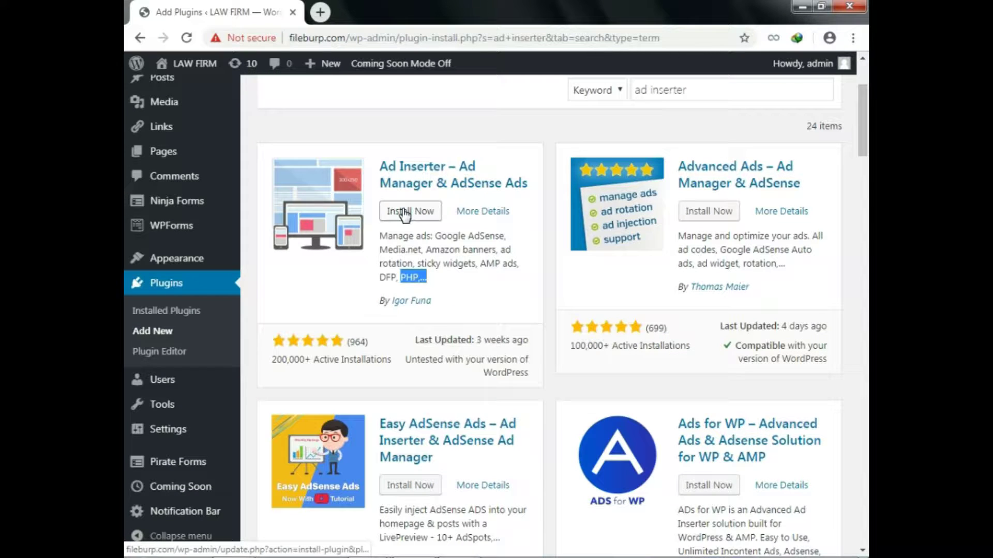
{"action": "left_click", "coordinate": [398, 248]}
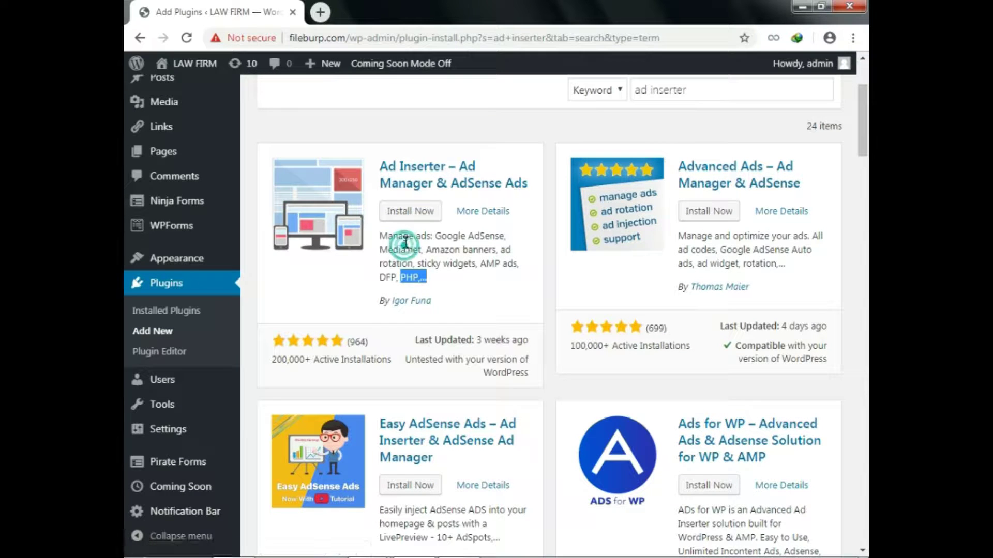
{"action": "left_click", "coordinate": [414, 212]}
{"action": "scroll", "coordinate": [505, 264], "scroll_direction": "up", "scroll_amount": 3}
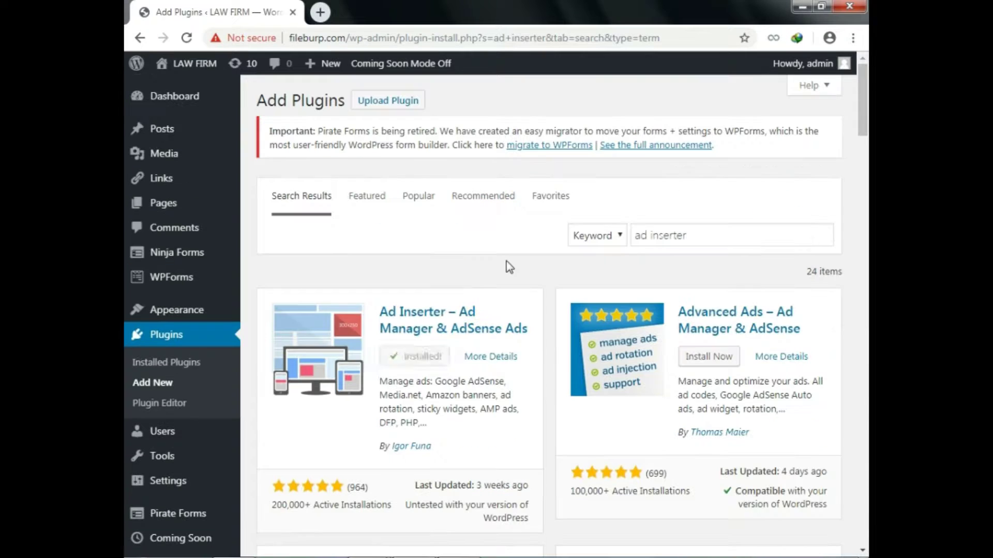
{"action": "left_click", "coordinate": [420, 358]}
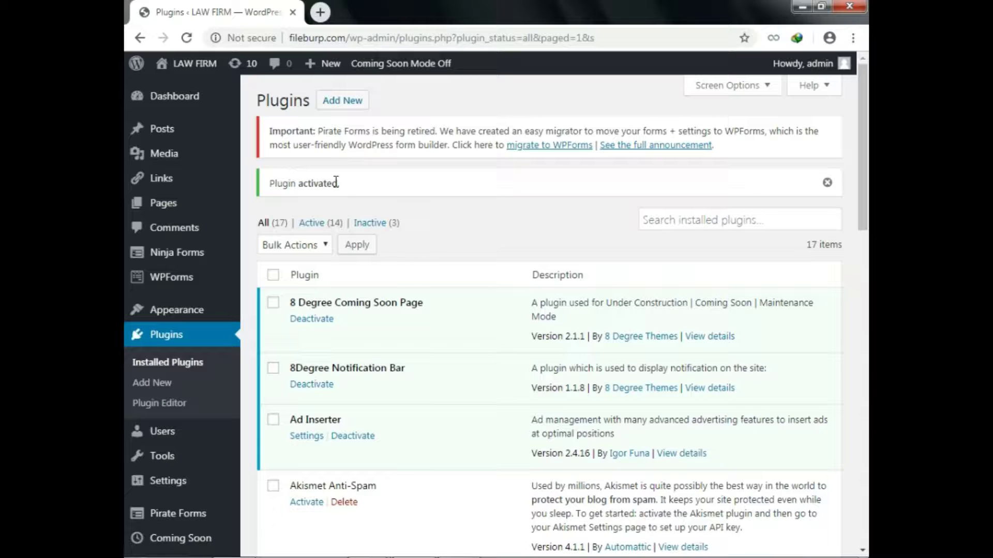
Open Ad Inserter's general plugin settings and place the cursor in the HTML Page Header Code editor.
{"action": "left_click", "coordinate": [307, 438]}
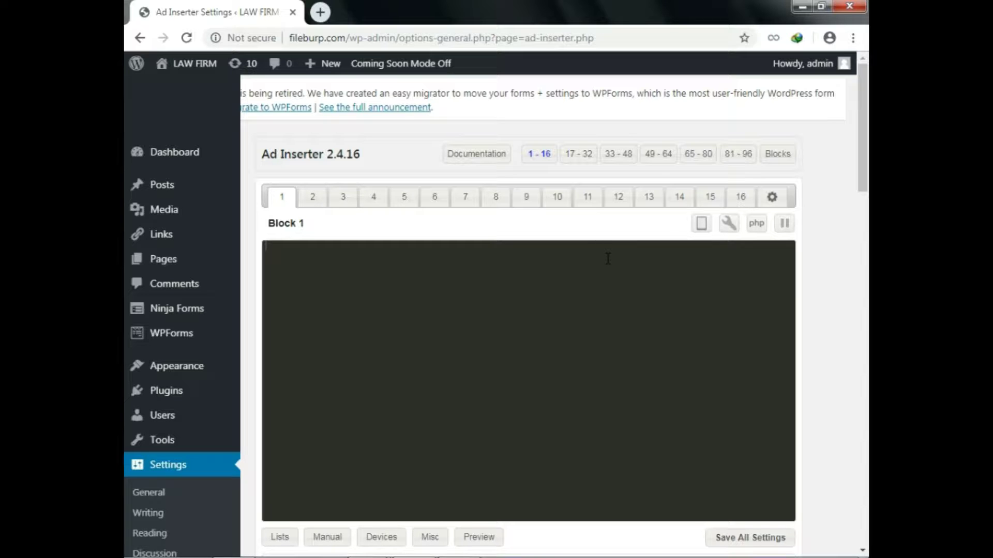
{"action": "left_click", "coordinate": [773, 201]}
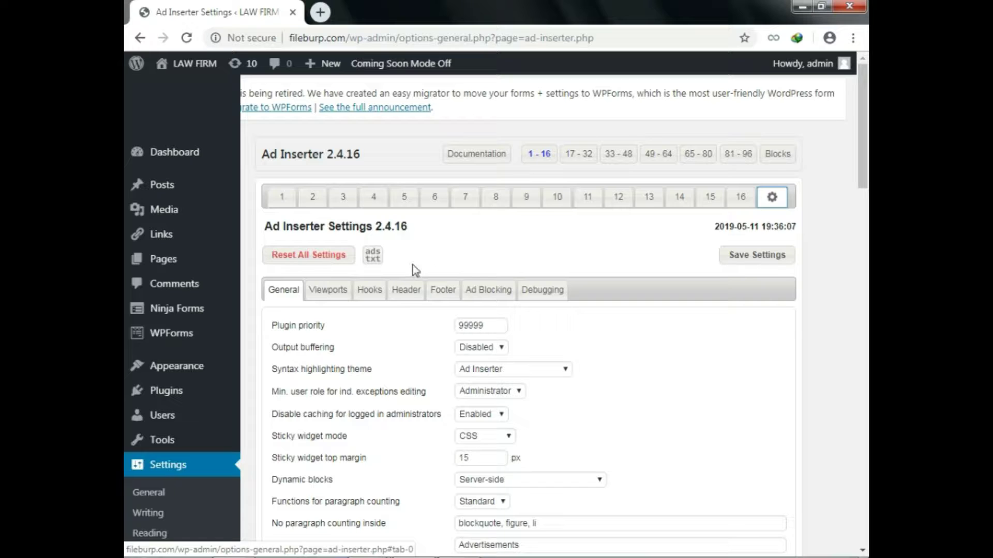
{"action": "left_click", "coordinate": [406, 294]}
{"action": "left_click", "coordinate": [395, 379]}
{"action": "scroll", "coordinate": [409, 362], "scroll_direction": "down", "scroll_amount": 1}
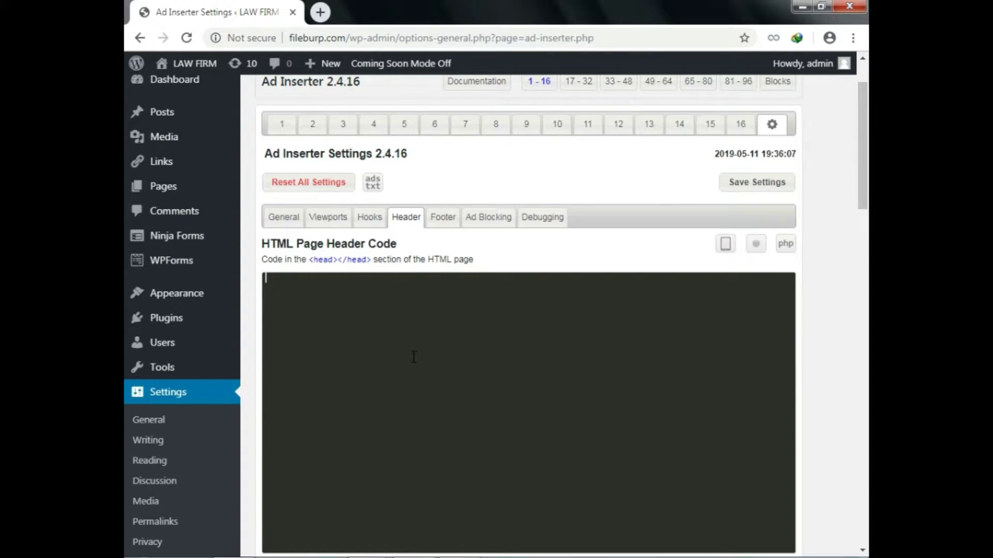
{"action": "scroll", "coordinate": [414, 357], "scroll_direction": "down", "scroll_amount": 1}
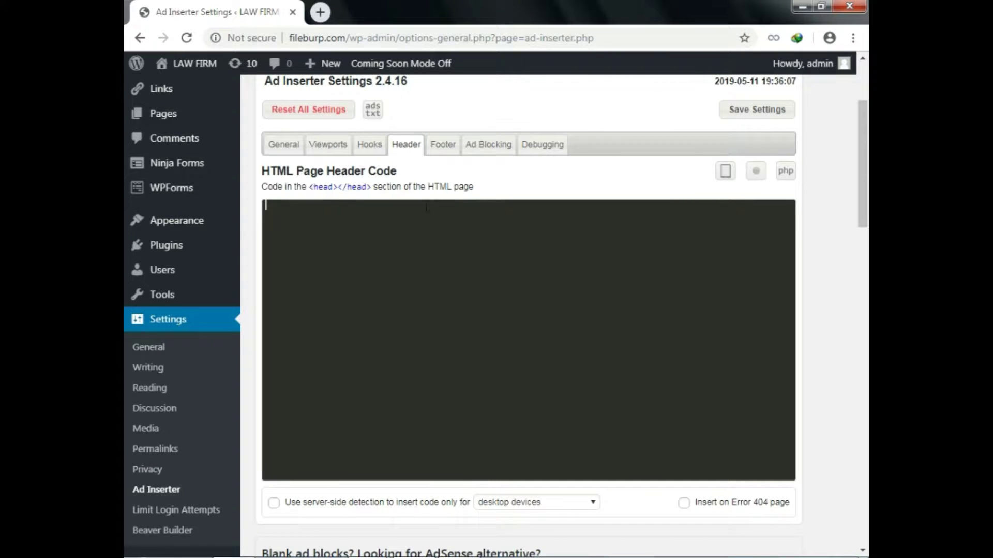
Switch to the Google AdSense welcome email in Opera and copy the complete script from its "Connect your site" section.
{"action": "mouse_move", "coordinate": [354, 556]}
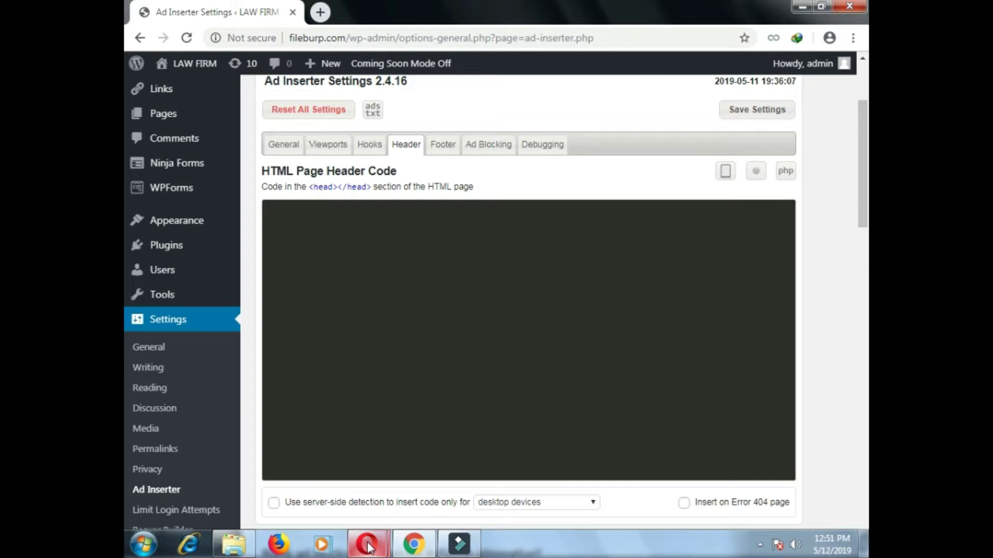
{"action": "left_click", "coordinate": [313, 475]}
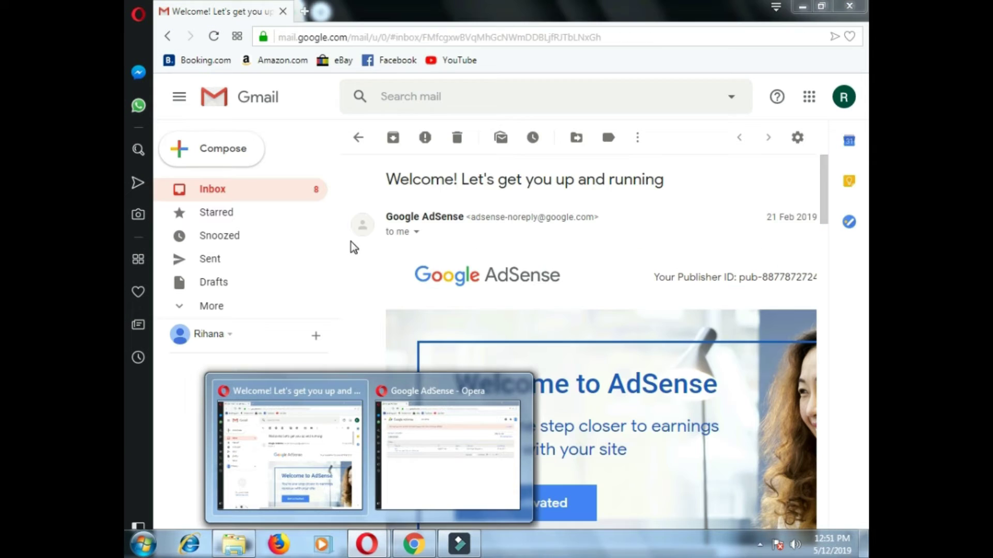
{"action": "left_click", "coordinate": [366, 180]}
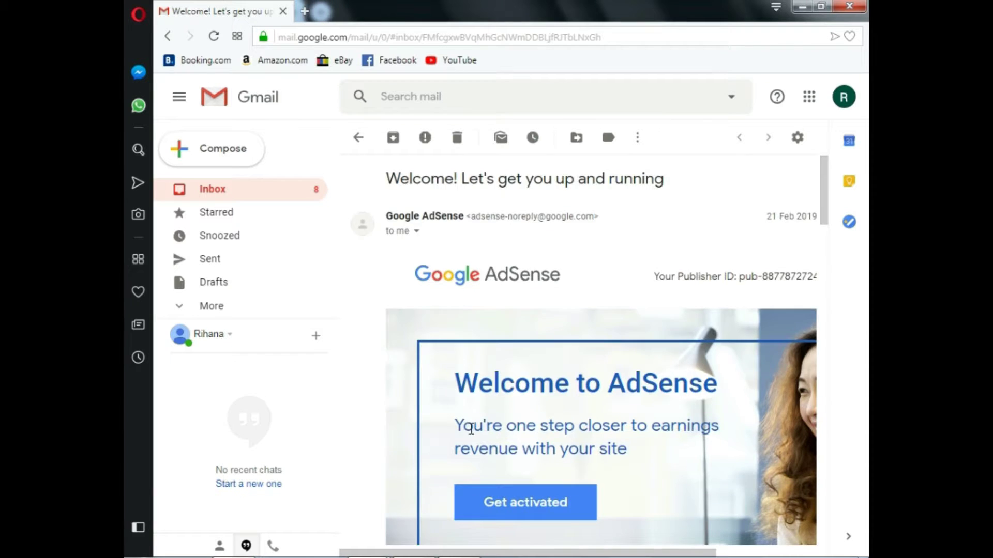
{"action": "scroll", "coordinate": [471, 429], "scroll_direction": "down", "scroll_amount": 10}
{"action": "scroll", "coordinate": [471, 433], "scroll_direction": "down", "scroll_amount": 2}
{"action": "scroll", "coordinate": [471, 434], "scroll_direction": "up", "scroll_amount": 2}
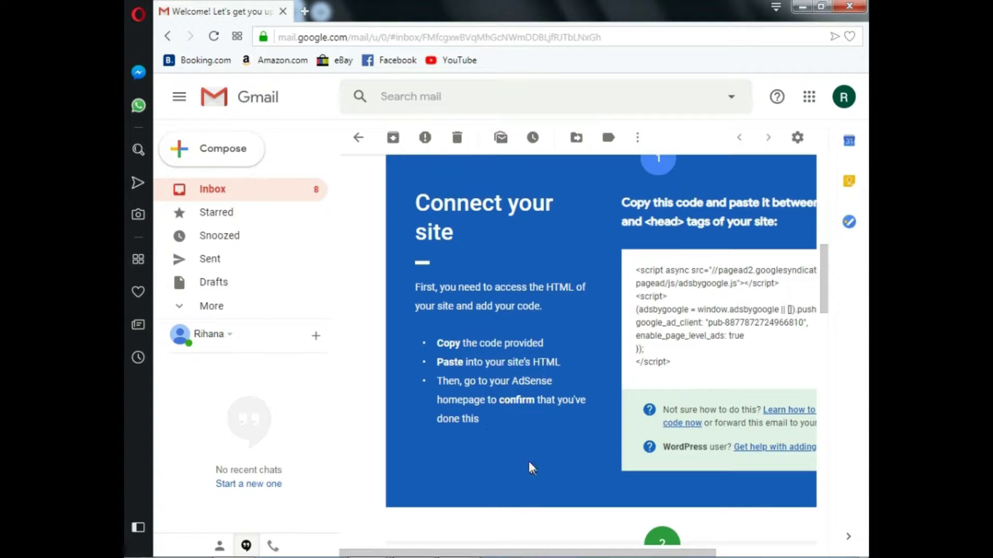
{"action": "left_click_drag", "start_coordinate": [585, 553], "coordinate": [686, 554]}
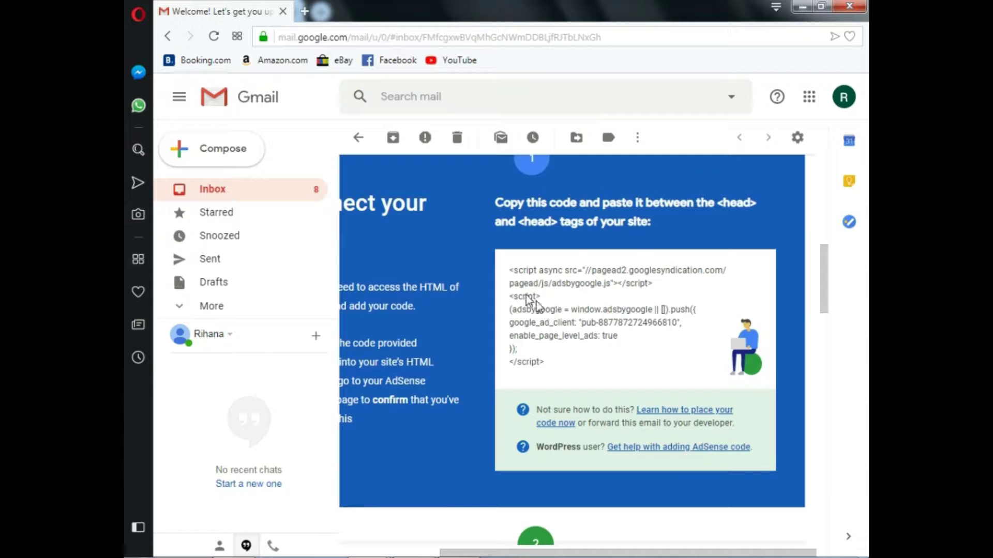
{"action": "left_click_drag", "start_coordinate": [512, 270], "coordinate": [556, 364]}
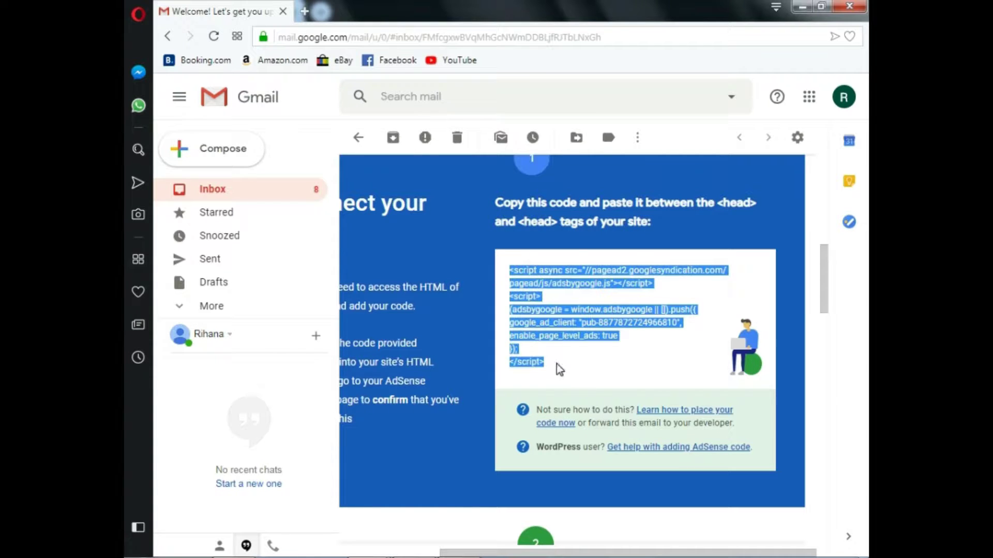
{"action": "key", "text": "ctrl+c"}
{"action": "right_click", "coordinate": [556, 336]}
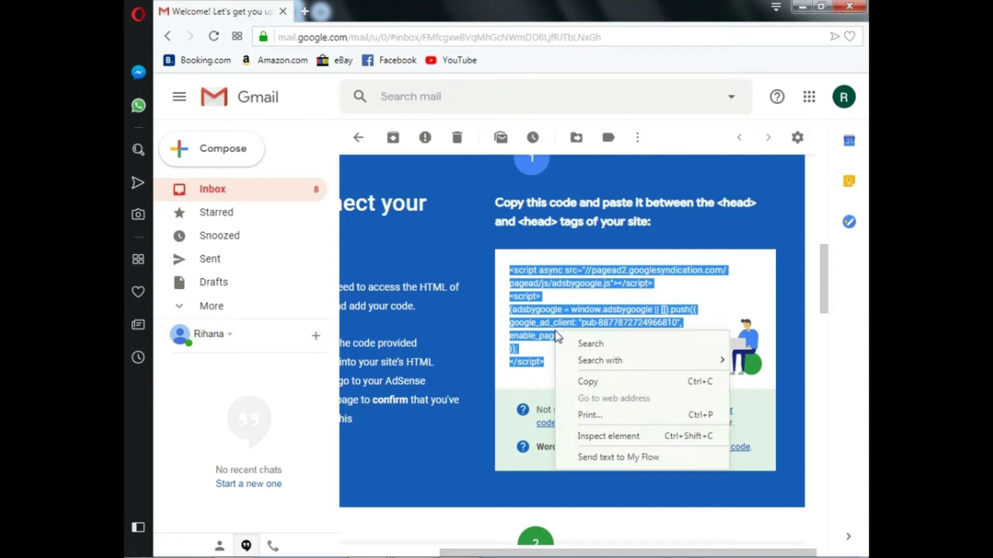
{"action": "left_click", "coordinate": [586, 381]}
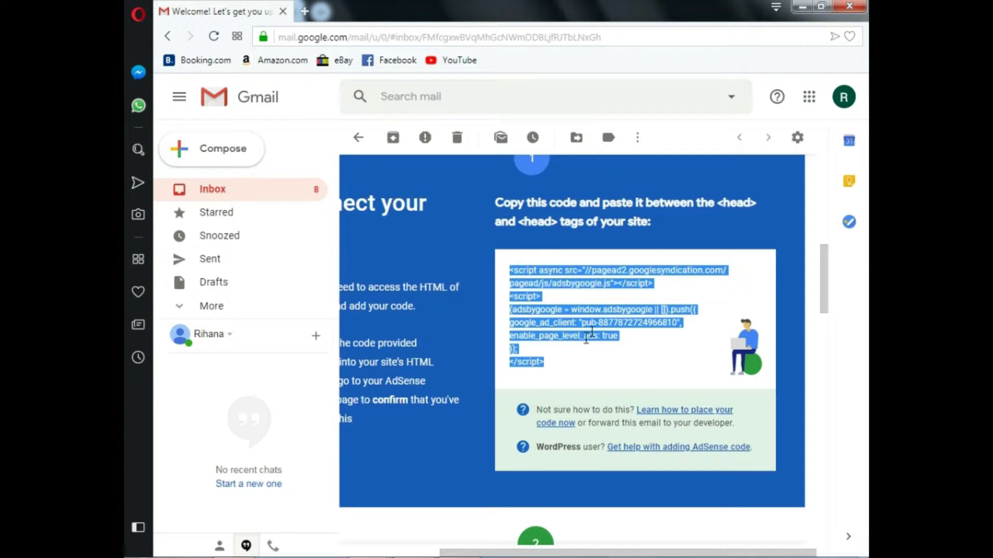
Switch back to Chrome, paste the AdSense script into the HTML Page Header Code editor and save the Ad Inserter settings.
{"action": "mouse_move", "coordinate": [416, 553]}
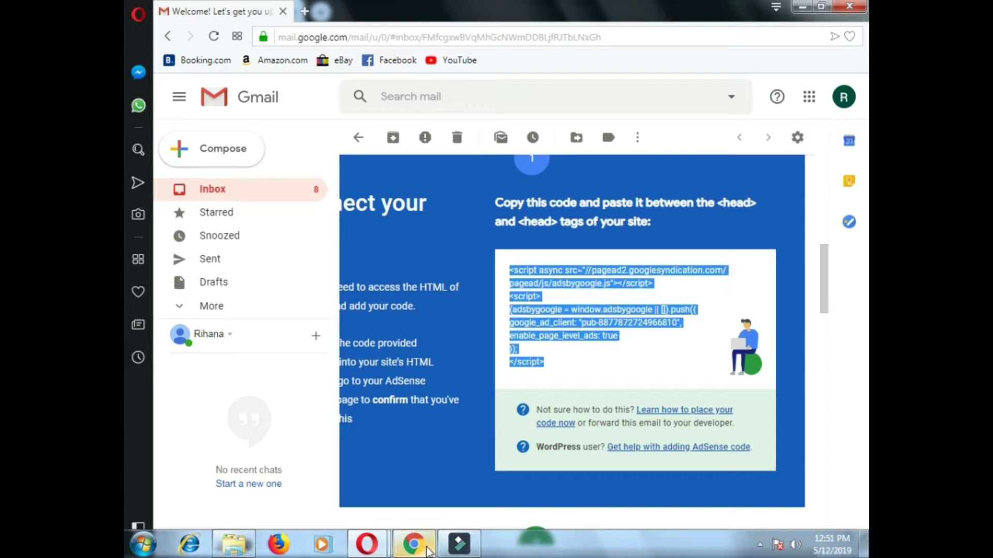
{"action": "left_click", "coordinate": [422, 486]}
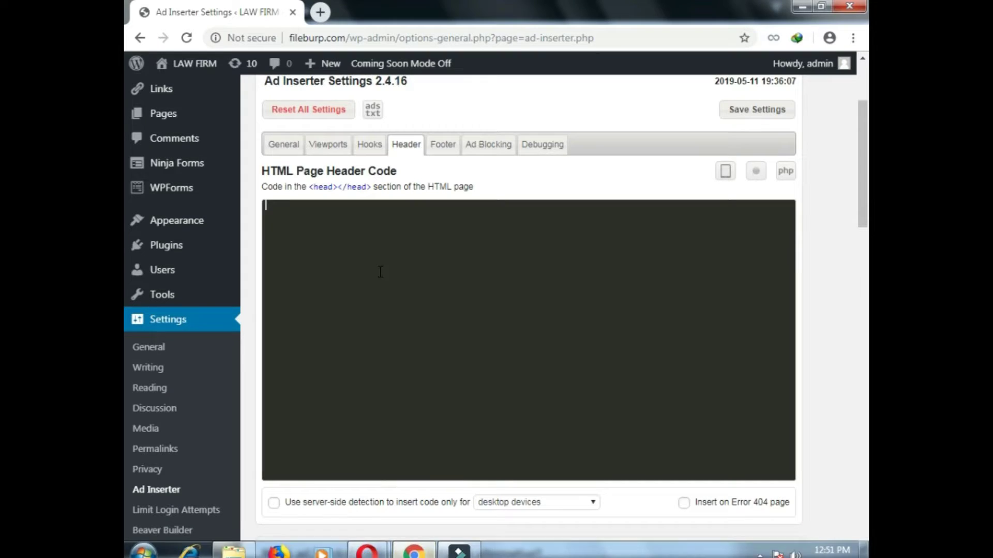
{"action": "right_click", "coordinate": [356, 233]}
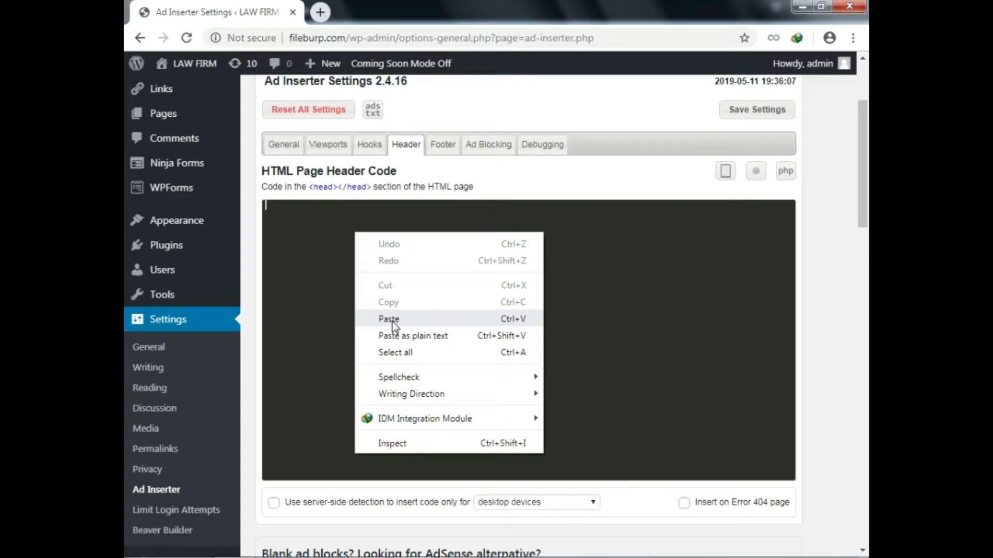
{"action": "left_click", "coordinate": [392, 322]}
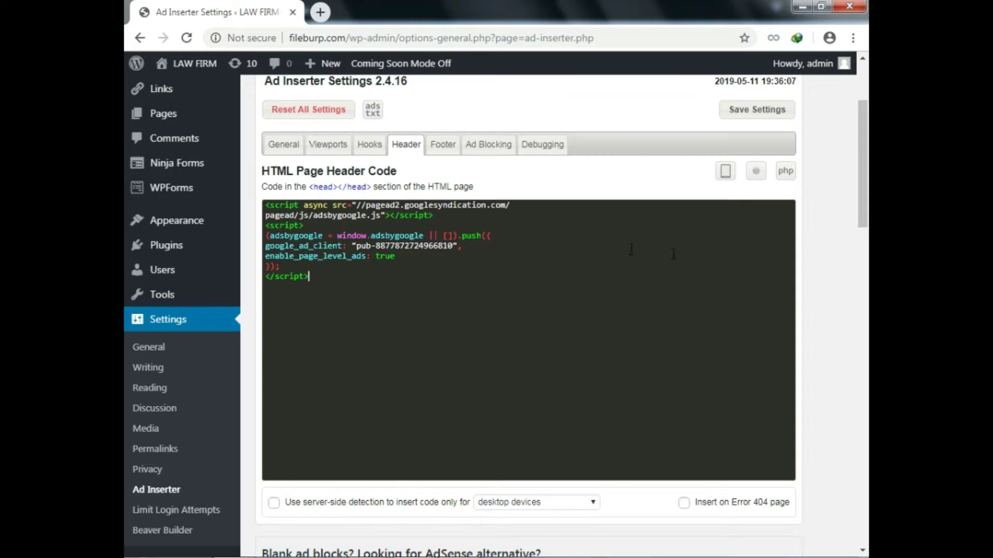
{"action": "left_click", "coordinate": [755, 177]}
{"action": "left_click", "coordinate": [750, 117]}
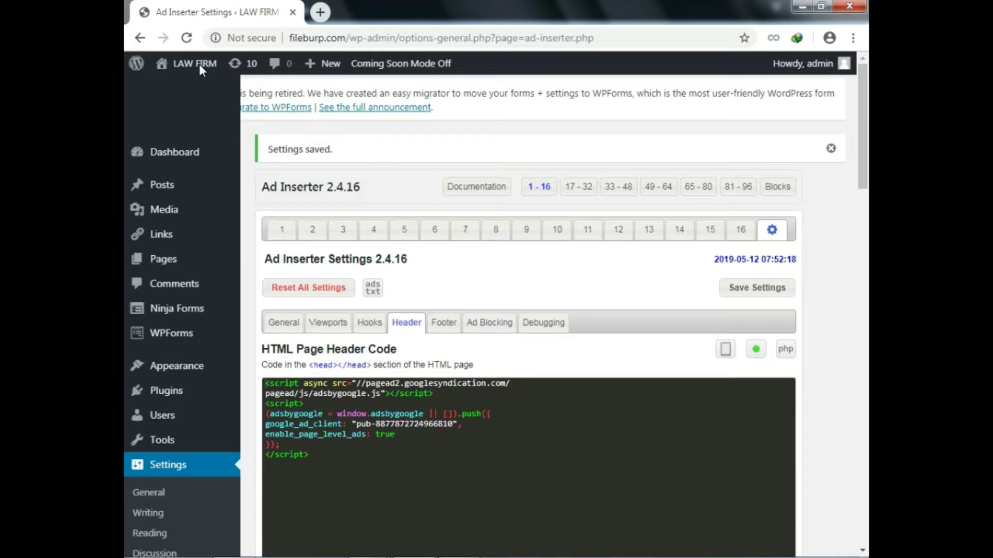
Open the LAW FIRM site in a new browser tab and turn on Ad Inserter's Label Blocks view.
{"action": "mouse_move", "coordinate": [203, 72]}
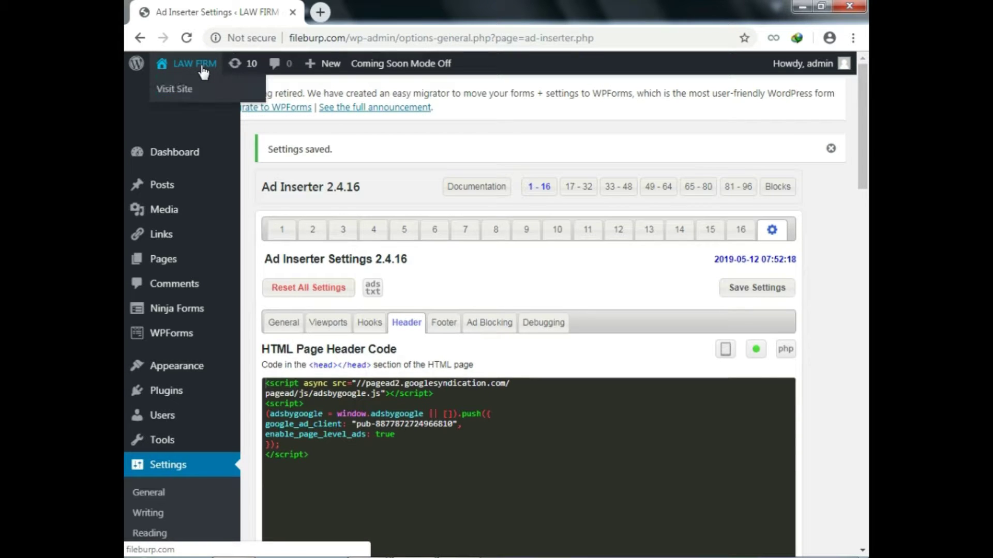
{"action": "right_click", "coordinate": [180, 96]}
{"action": "left_click", "coordinate": [200, 99]}
{"action": "left_click", "coordinate": [380, 11]}
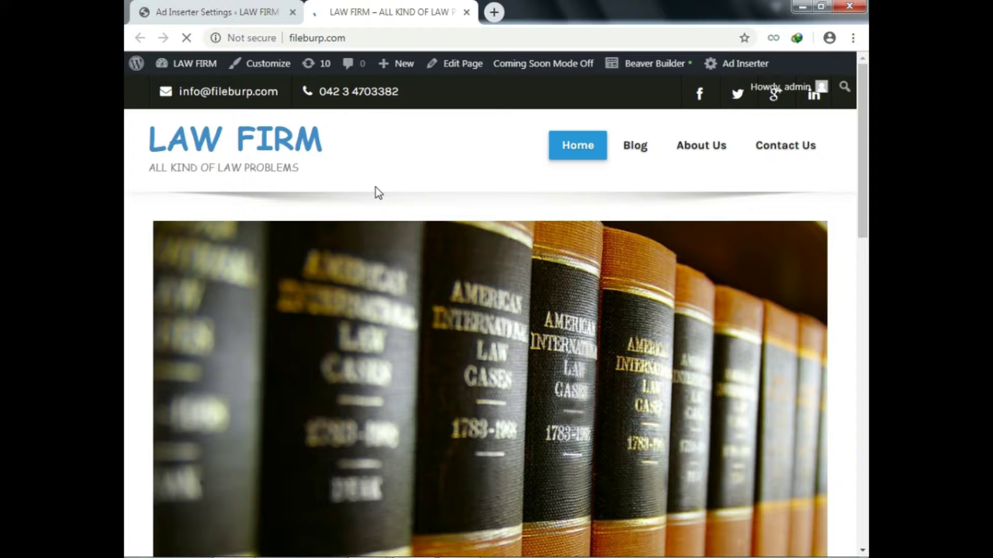
{"action": "mouse_move", "coordinate": [731, 67]}
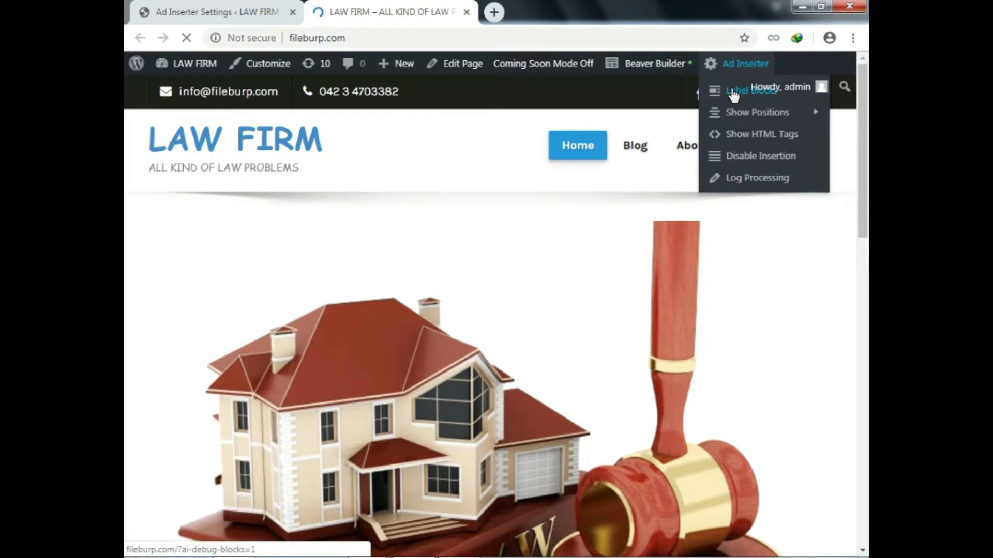
{"action": "left_click", "coordinate": [733, 93]}
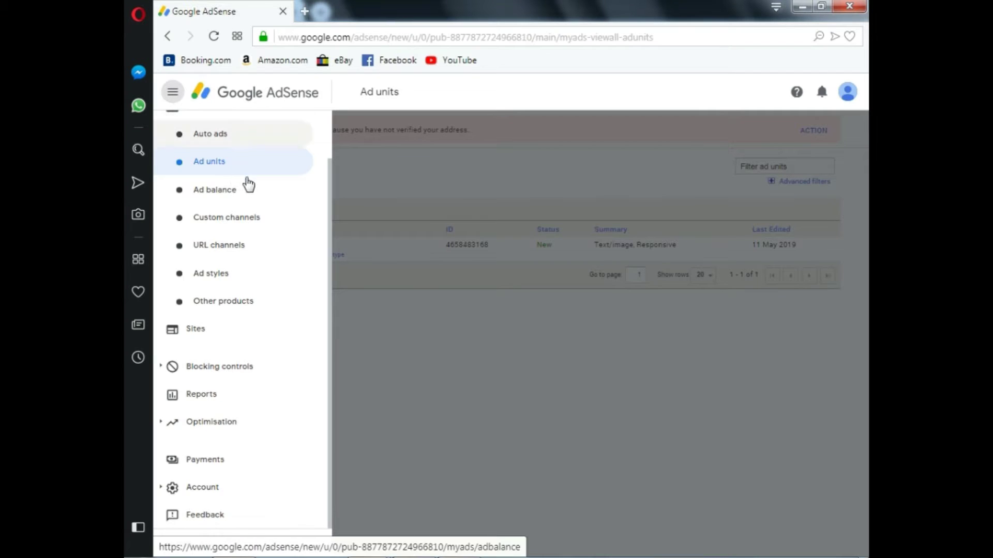
Start a new Text & display ads unit from the Ad units page in Google AdSense.
{"action": "scroll", "coordinate": [251, 182], "scroll_direction": "up", "scroll_amount": 1}
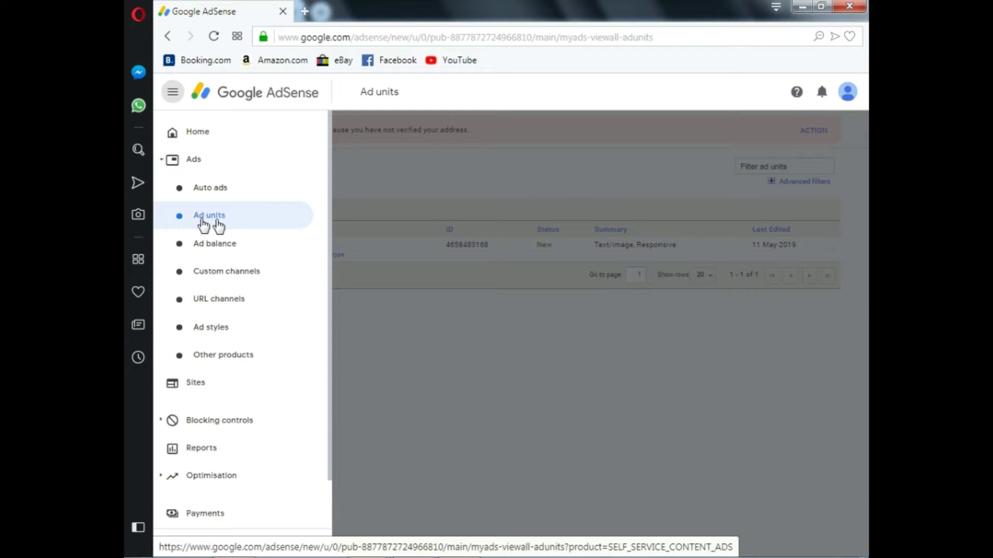
{"action": "left_click", "coordinate": [346, 292]}
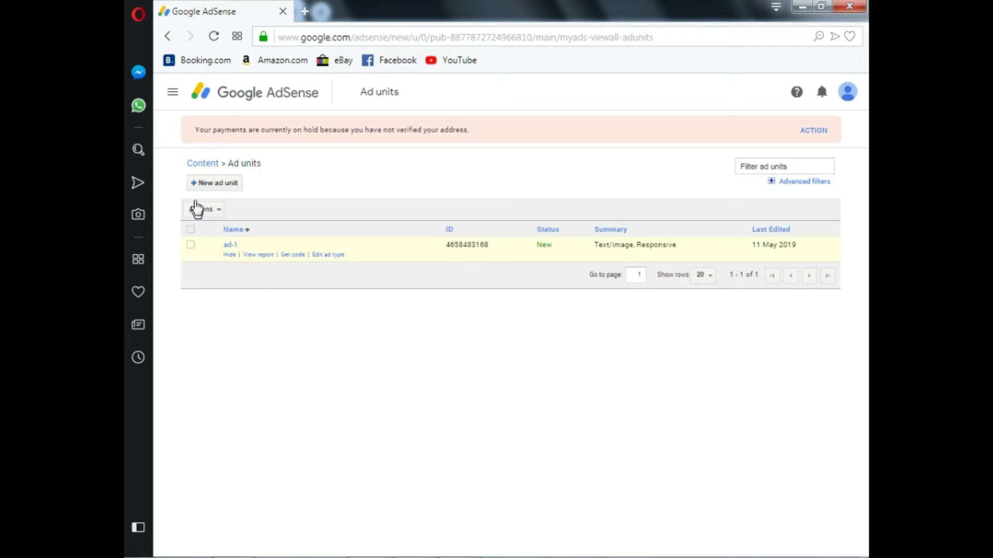
{"action": "left_click", "coordinate": [208, 186]}
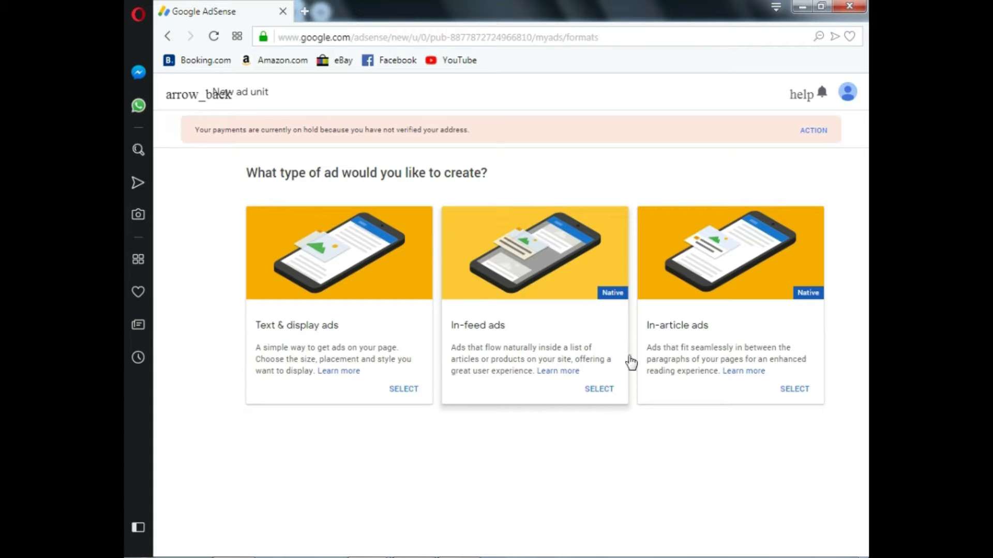
{"action": "left_click", "coordinate": [405, 392]}
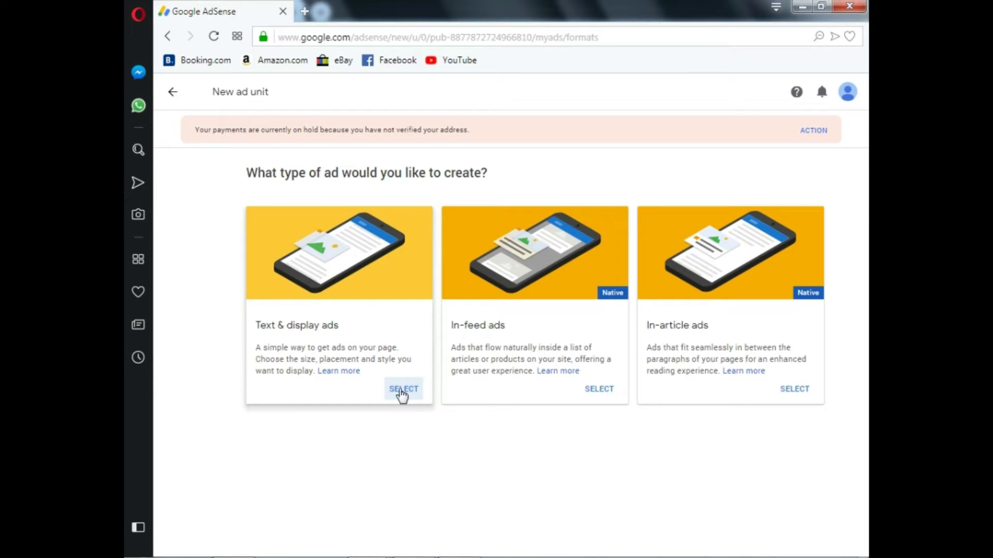
{"action": "left_click", "coordinate": [404, 391]}
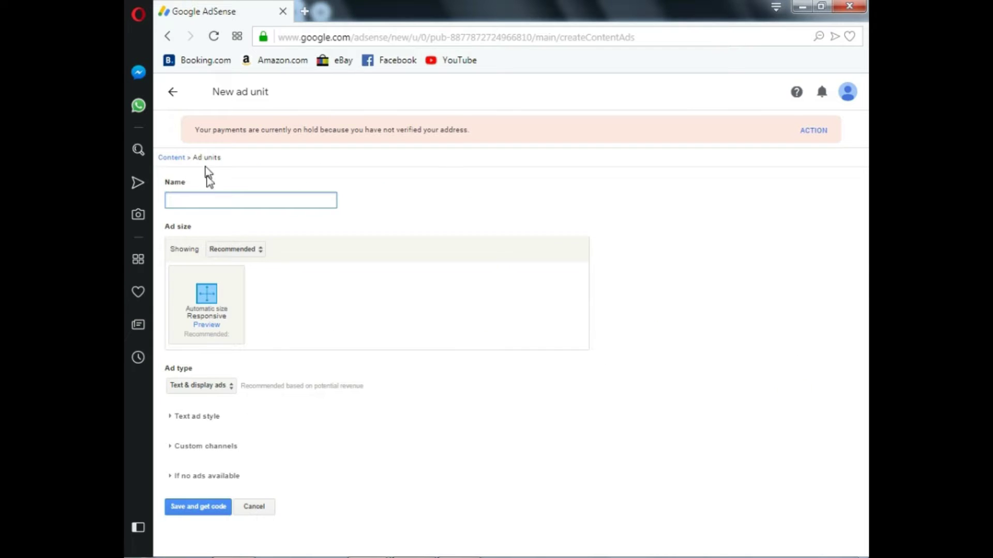
Name the ad unit ad-2, keep the Recommended responsive size, and save it to get its code.
{"action": "type", "text": "ad-2"}
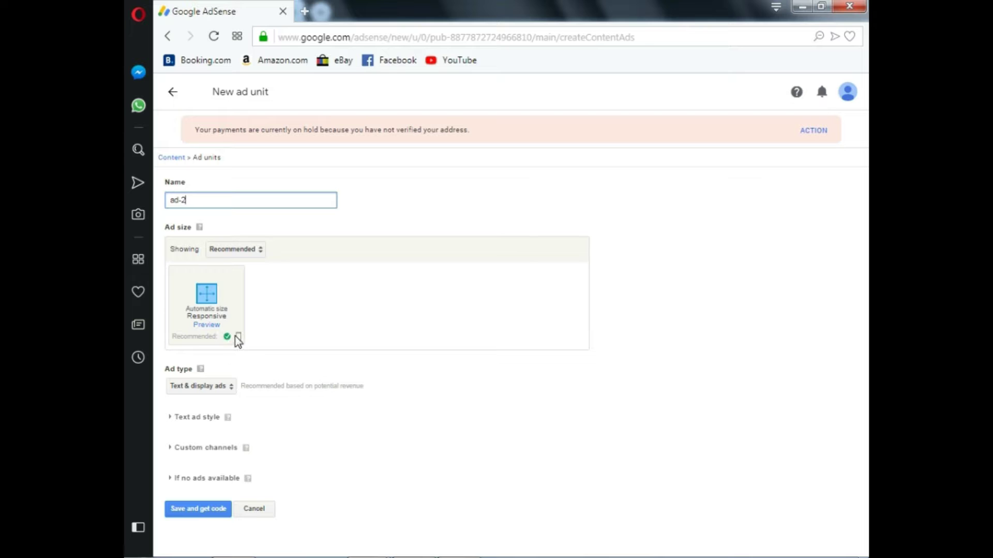
{"action": "left_click", "coordinate": [258, 257]}
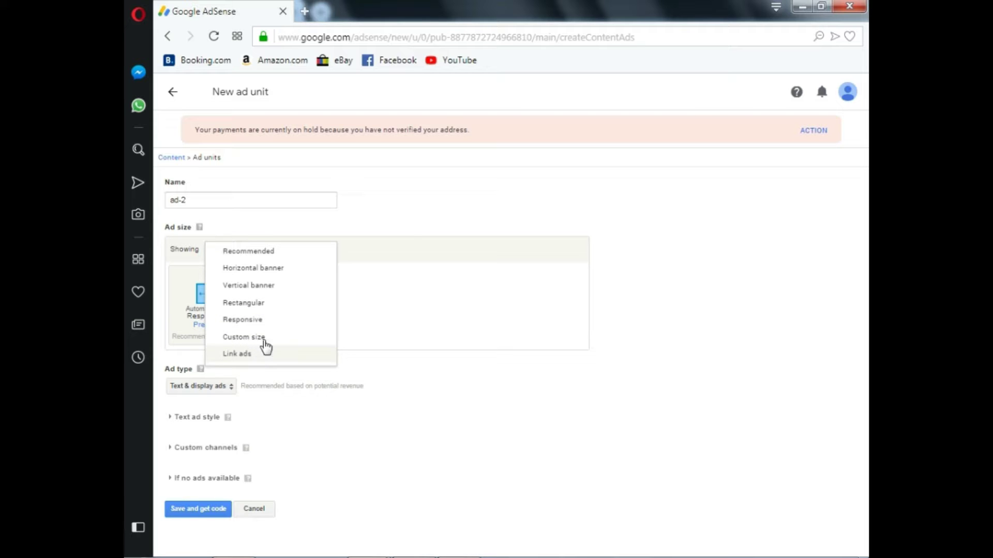
{"action": "left_click", "coordinate": [376, 227]}
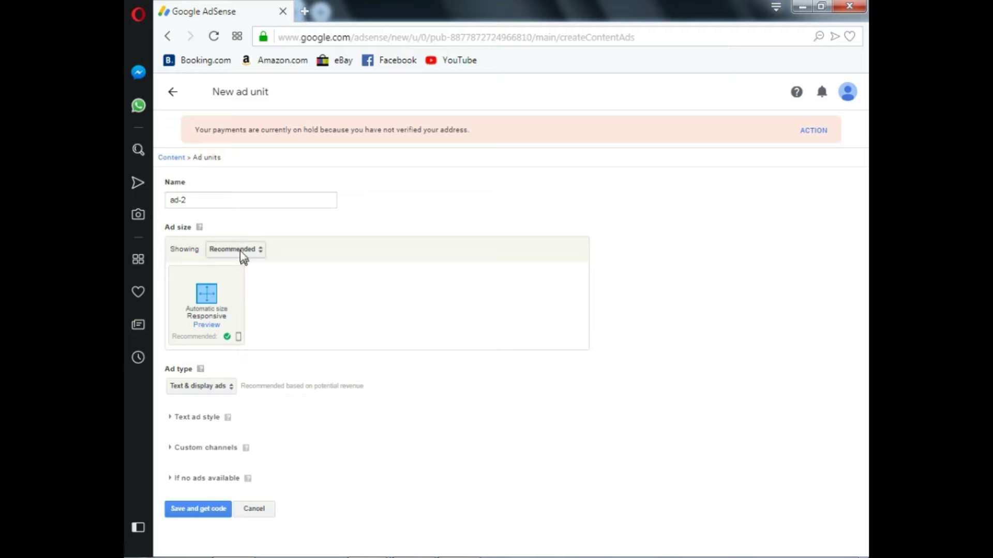
{"action": "left_click", "coordinate": [201, 512]}
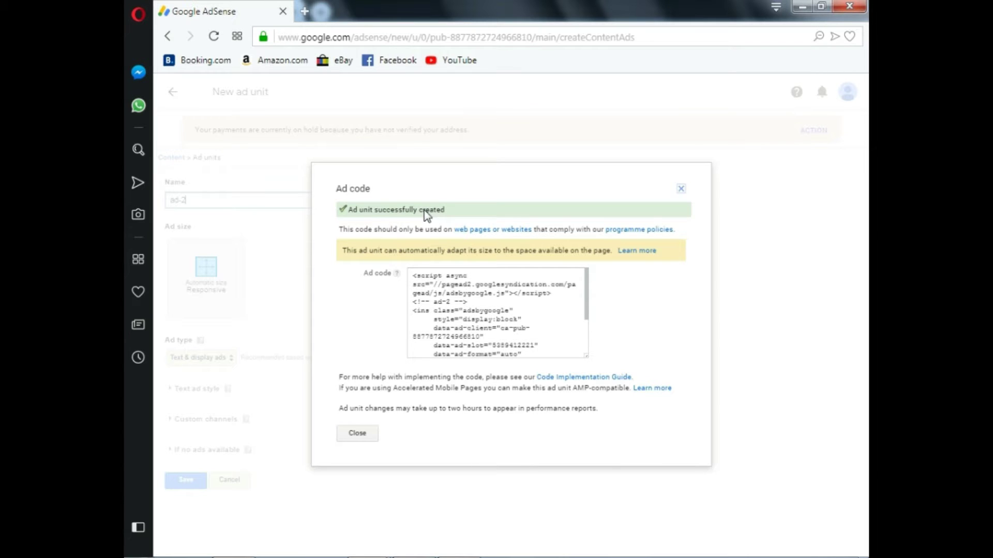
Select and copy the complete ad code of the ad-2 unit.
{"action": "left_click_drag", "start_coordinate": [411, 276], "coordinate": [512, 347]}
{"action": "key", "text": "ctrl+c"}
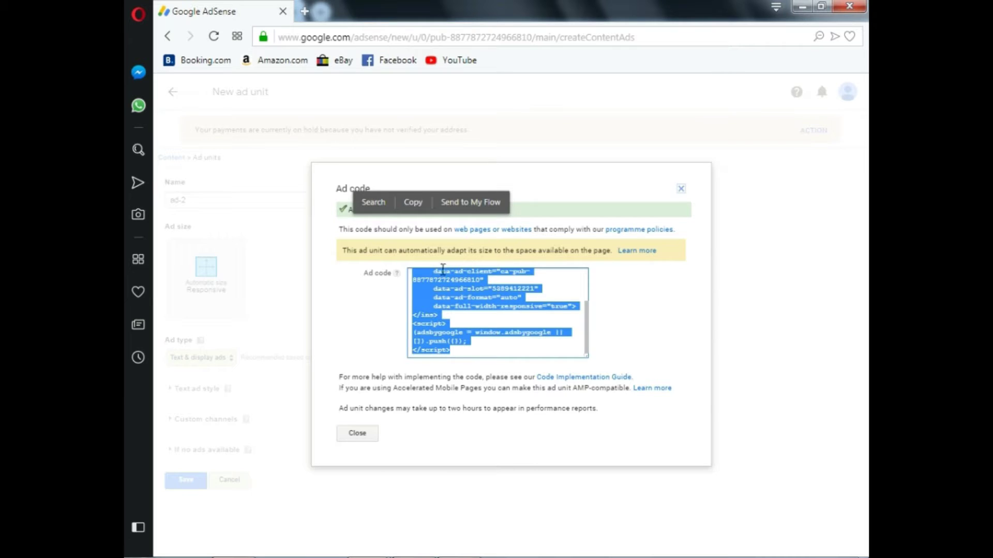
{"action": "left_click", "coordinate": [414, 202]}
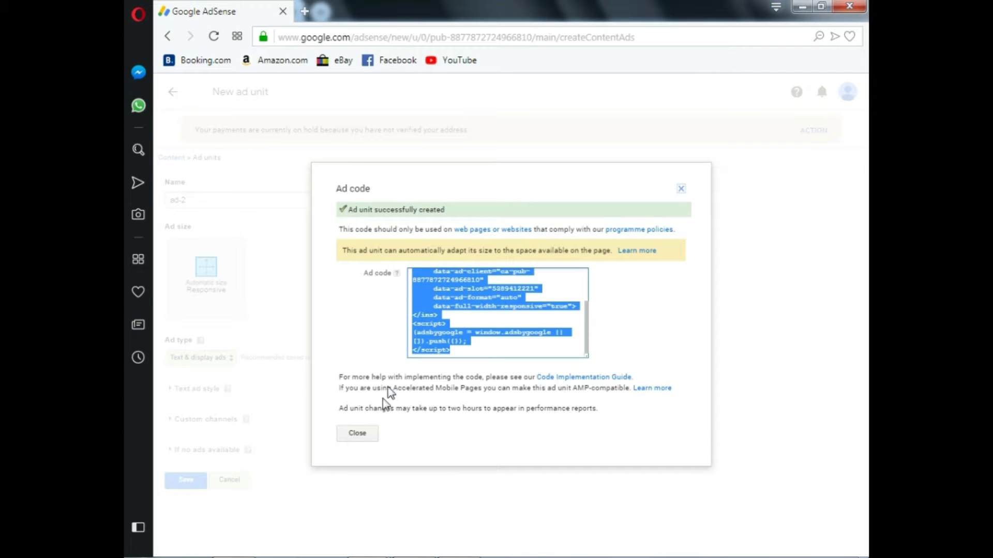
Switch to the WordPress dashboard in Chrome, open the Ad Inserter settings and paste the ad-2 code into Block 1.
{"action": "mouse_move", "coordinate": [385, 554]}
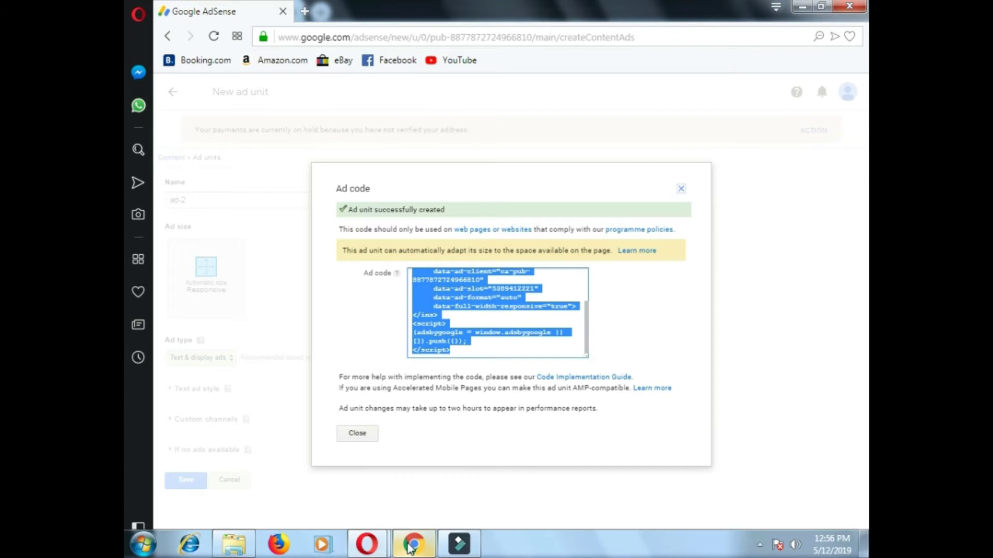
{"action": "left_click", "coordinate": [416, 509]}
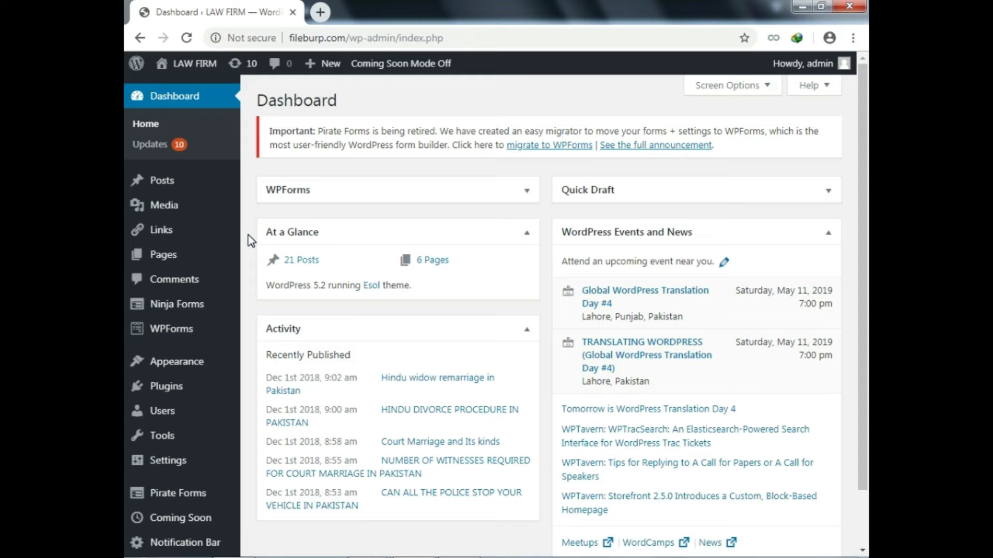
{"action": "mouse_move", "coordinate": [195, 465]}
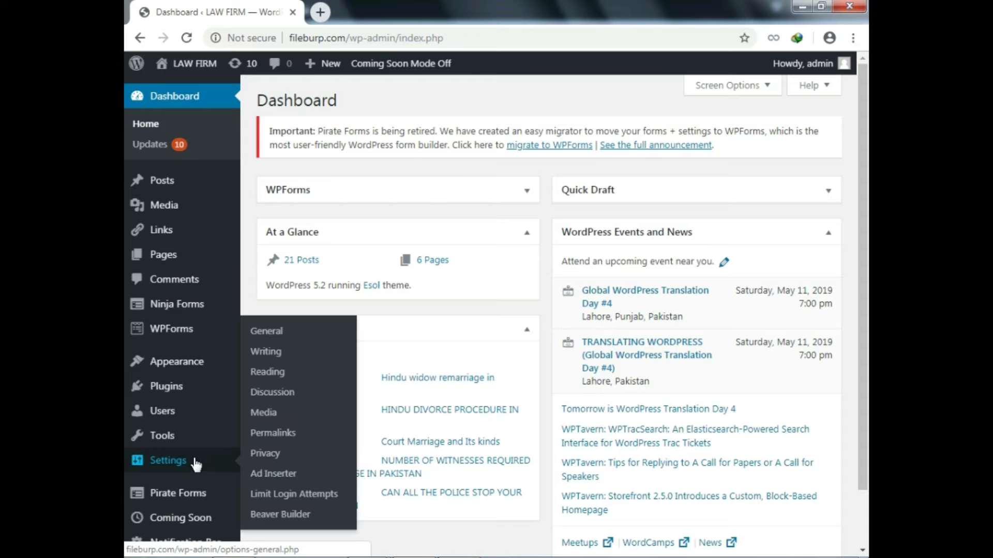
{"action": "left_click", "coordinate": [281, 479]}
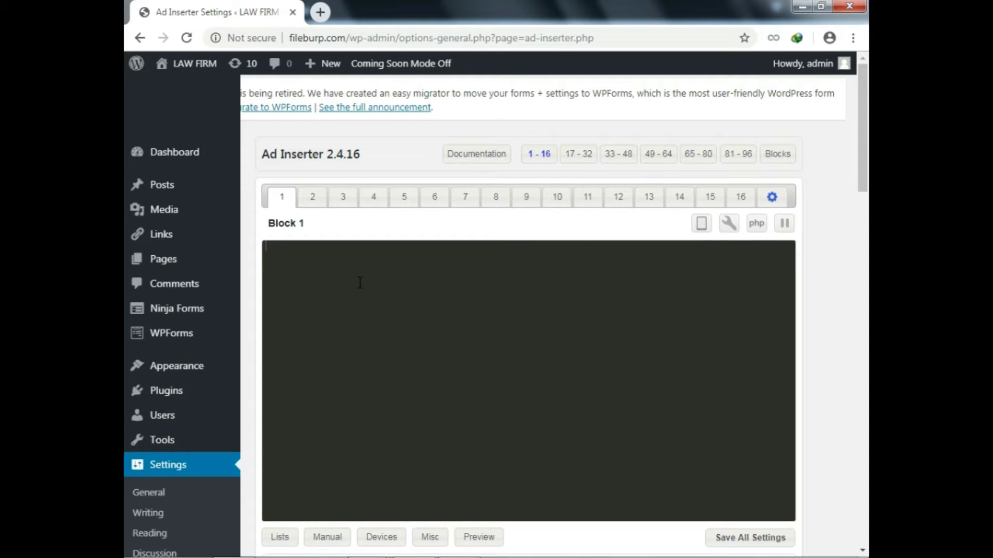
{"action": "right_click", "coordinate": [321, 257]}
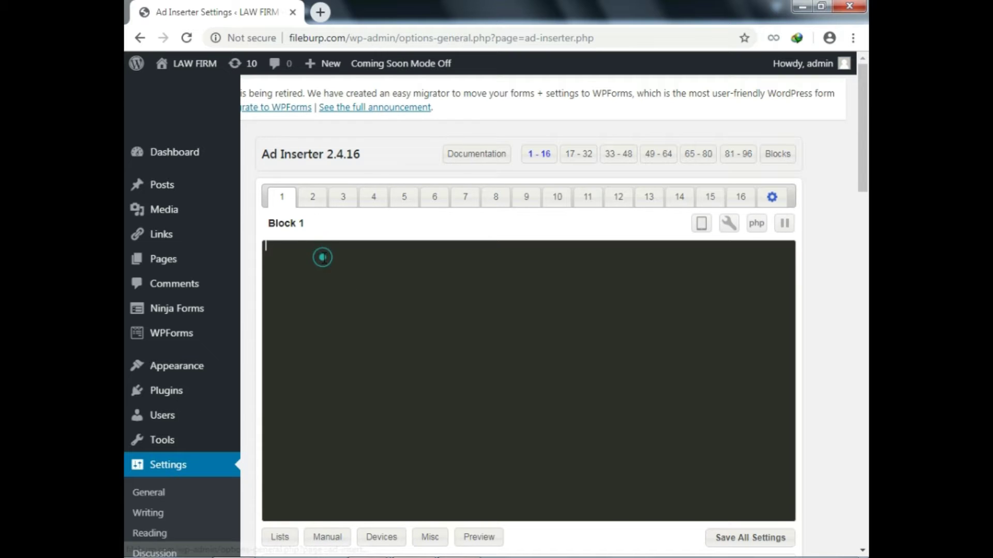
{"action": "left_click", "coordinate": [356, 343]}
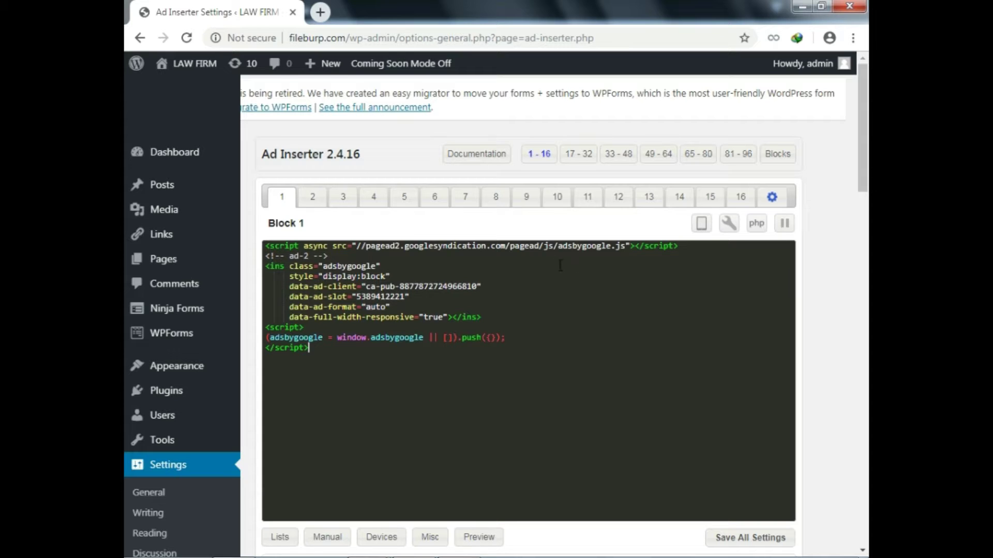
Switch back to AdSense in Opera, close the ad code dialog and start another Text & display ads unit.
{"action": "mouse_move", "coordinate": [412, 553]}
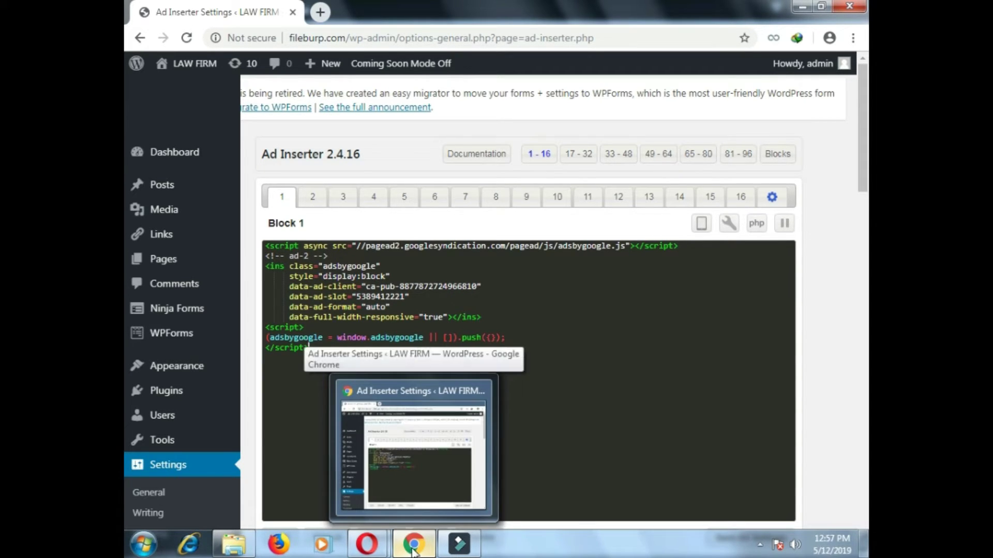
{"action": "left_click", "coordinate": [425, 470]}
{"action": "left_click", "coordinate": [365, 434]}
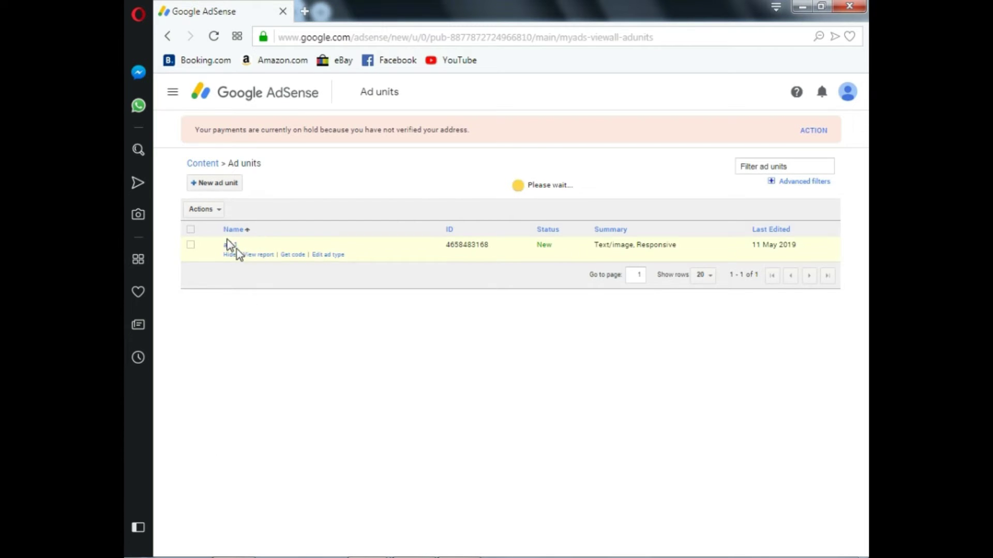
{"action": "left_click", "coordinate": [222, 183]}
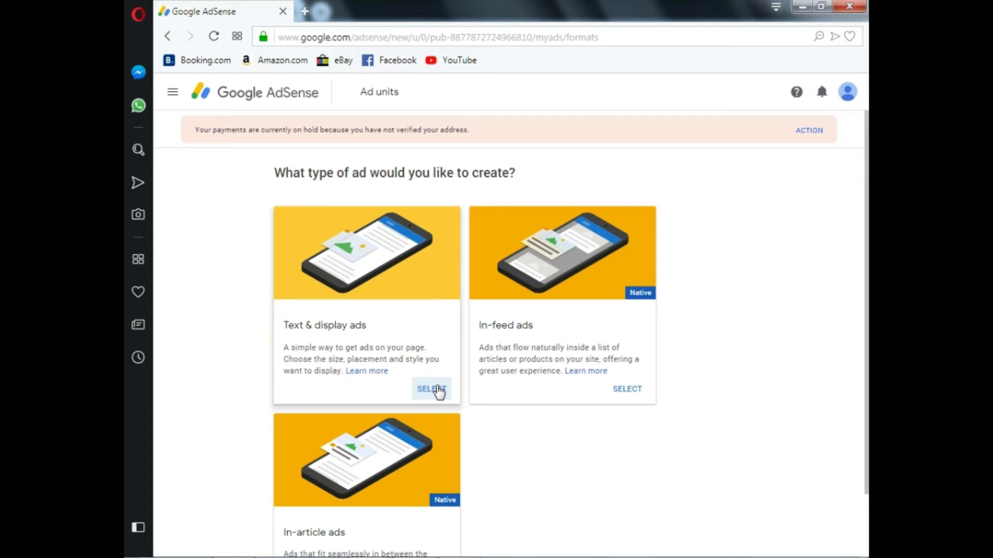
{"action": "left_click", "coordinate": [437, 390]}
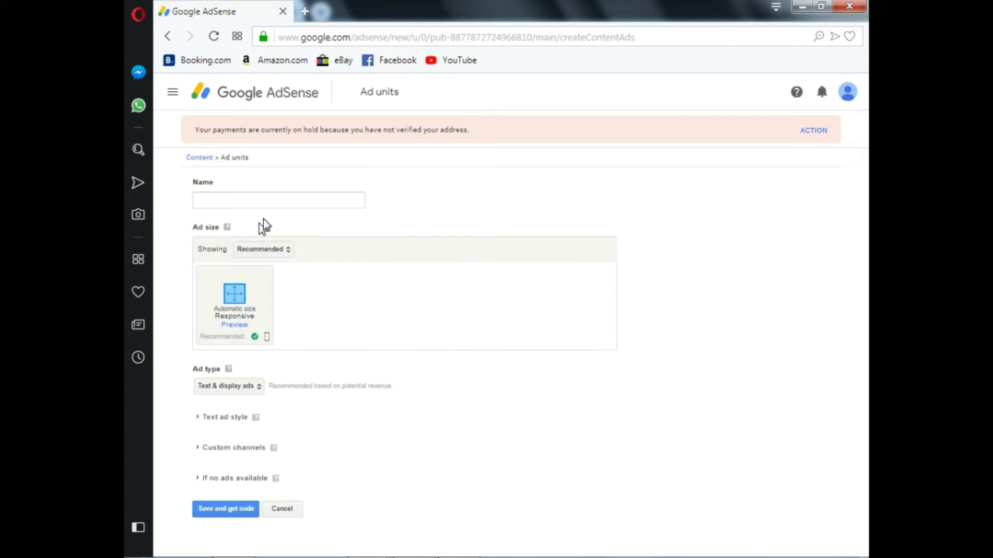
Name the new ad unit ad-3 and save it to get its code.
{"action": "left_click", "coordinate": [271, 201]}
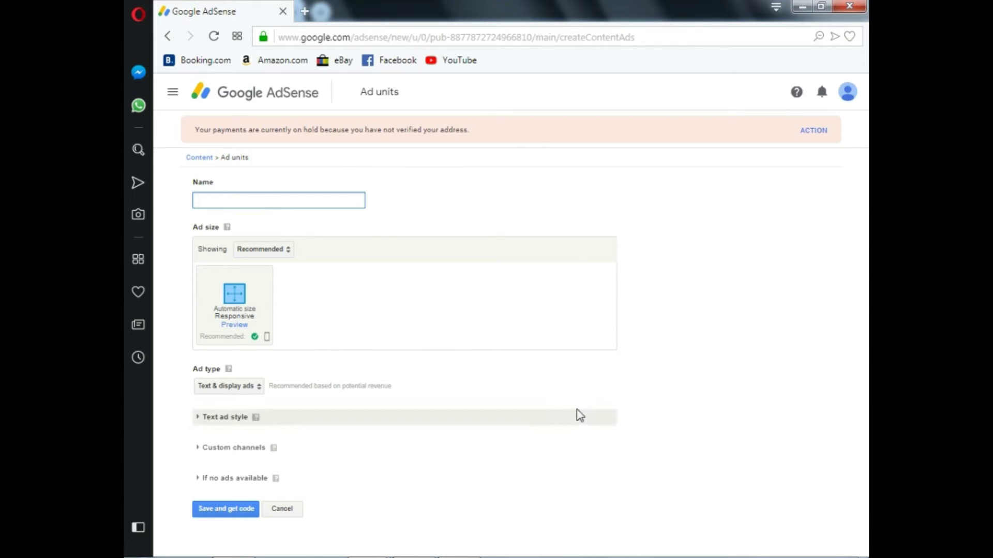
{"action": "type", "text": "ad-3"}
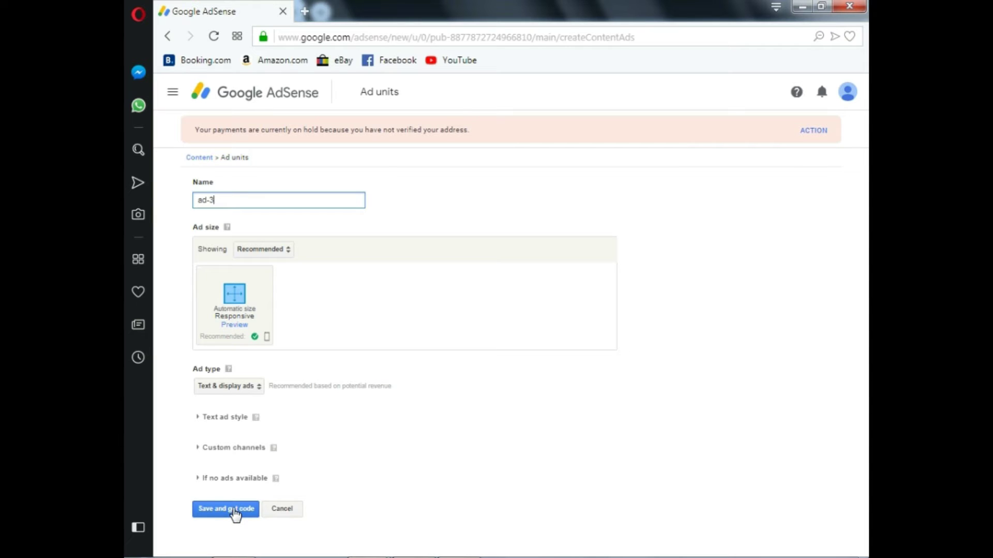
{"action": "left_click", "coordinate": [233, 509]}
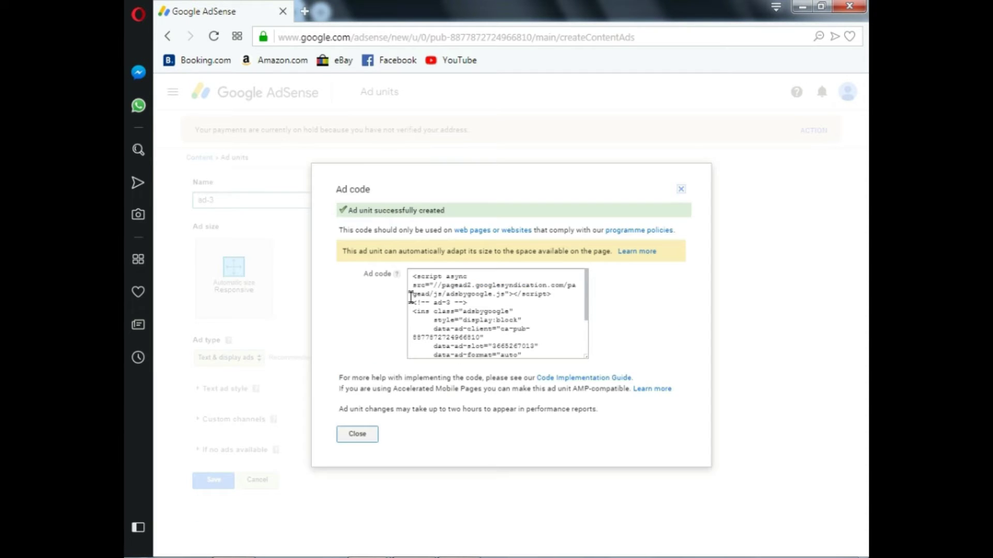
Select and copy the complete ad code of the ad-3 unit.
{"action": "left_click_drag", "start_coordinate": [411, 278], "coordinate": [414, 248]}
{"action": "left_click", "coordinate": [451, 351]}
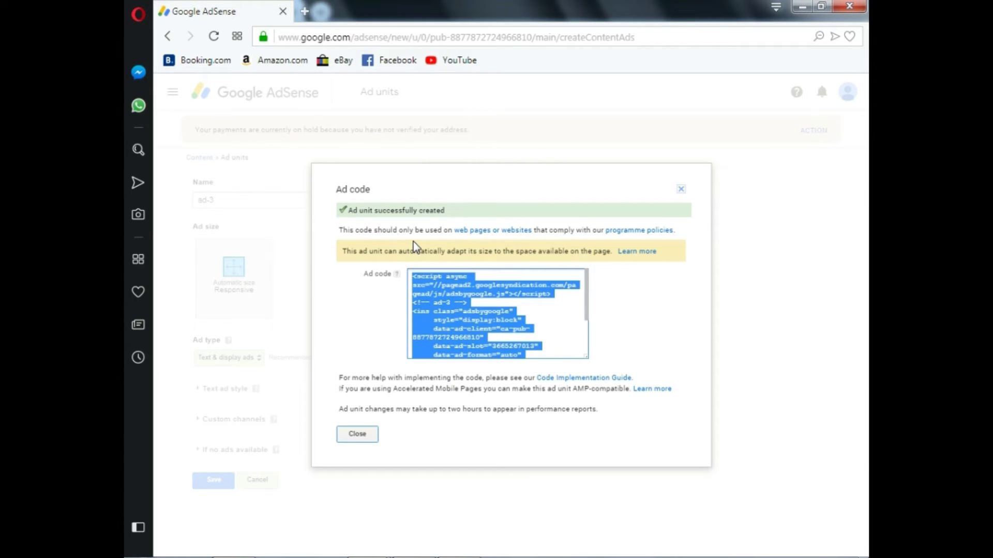
{"action": "left_click", "coordinate": [415, 257]}
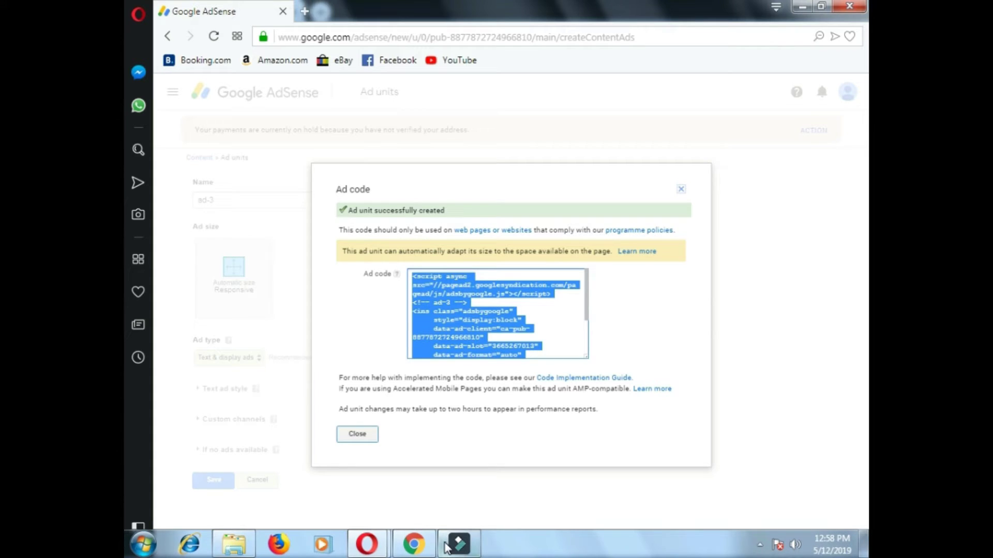
Switch to Ad Inserter in Chrome, paste the ad-3 code into Block 2 and save all settings.
{"action": "left_click", "coordinate": [411, 413]}
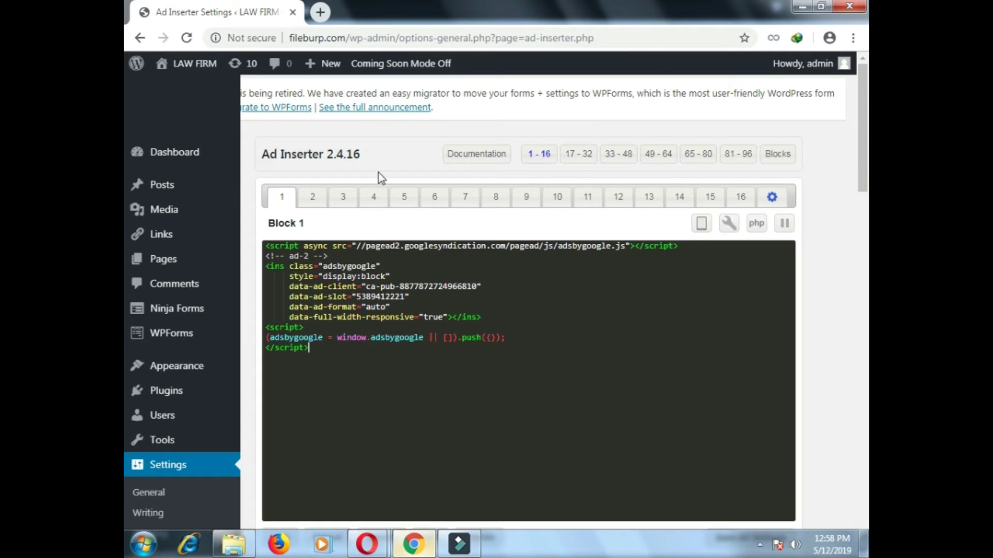
{"action": "left_click", "coordinate": [311, 199]}
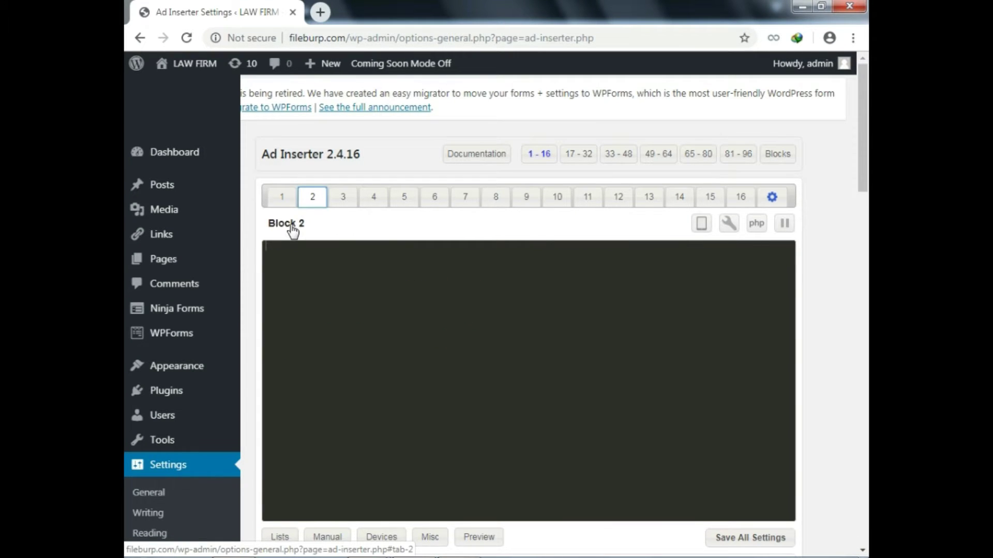
{"action": "right_click", "coordinate": [300, 256]}
{"action": "left_click", "coordinate": [323, 342]}
{"action": "left_click", "coordinate": [292, 227]}
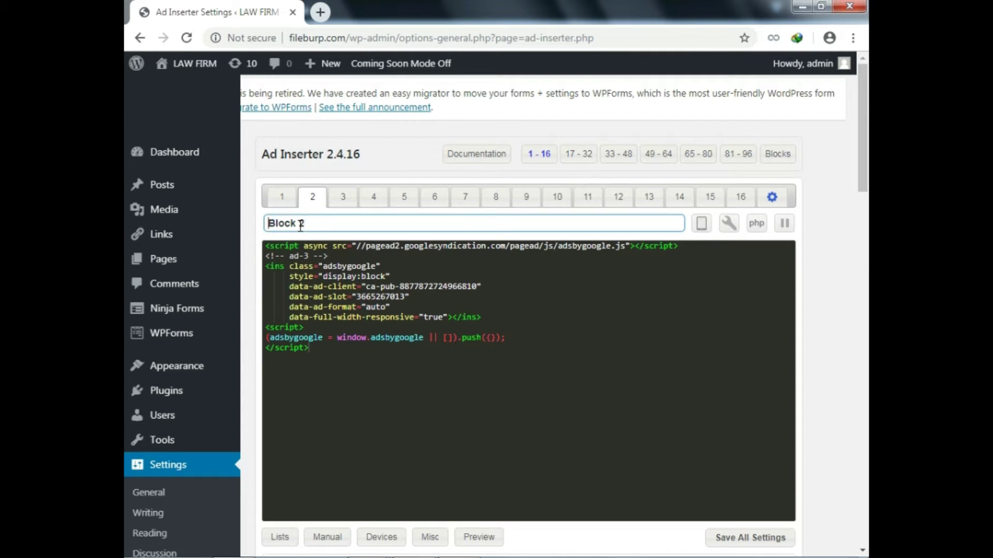
{"action": "left_click", "coordinate": [355, 365]}
{"action": "left_click", "coordinate": [292, 223]}
{"action": "left_click", "coordinate": [358, 366]}
{"action": "scroll", "coordinate": [742, 457], "scroll_direction": "down", "scroll_amount": 1}
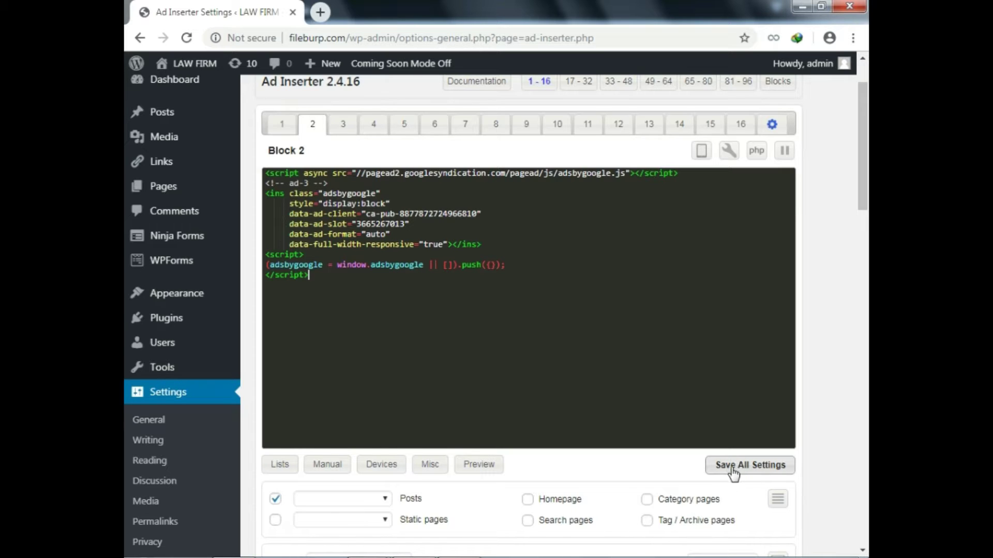
{"action": "left_click", "coordinate": [726, 467]}
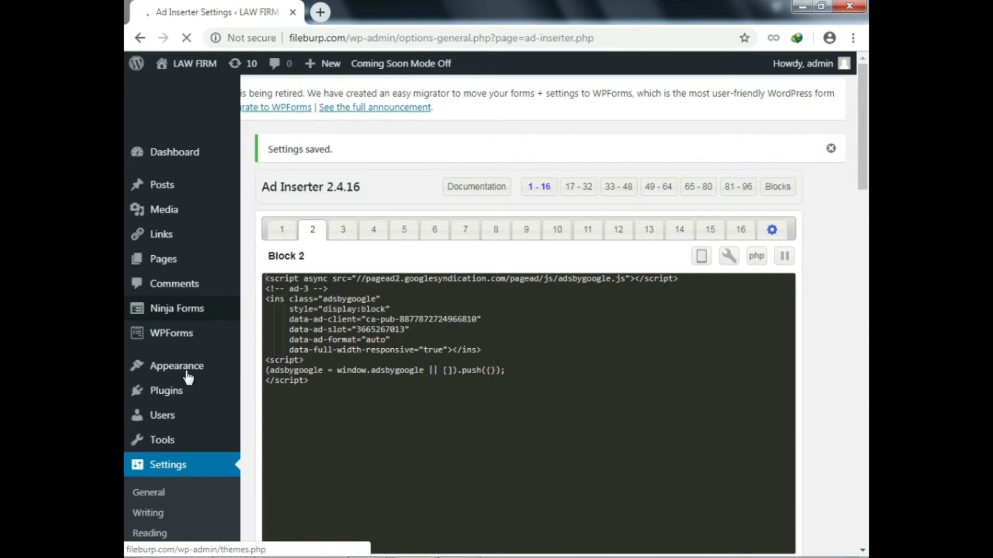
Open the site's Widgets settings and expand the Footer Widget Area.
{"action": "mouse_move", "coordinate": [188, 376]}
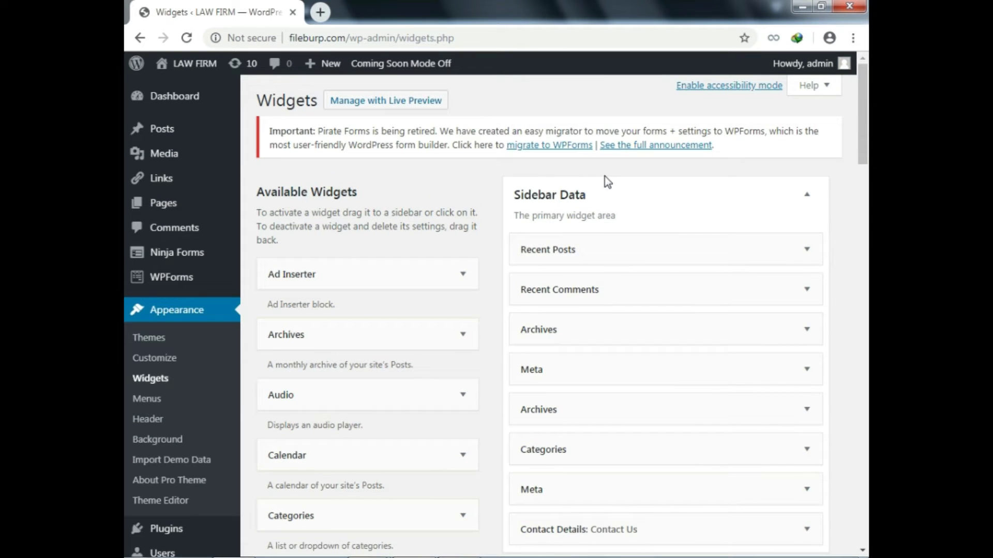
{"action": "left_click", "coordinate": [862, 142]}
{"action": "left_click_drag", "start_coordinate": [863, 146], "coordinate": [831, 149]}
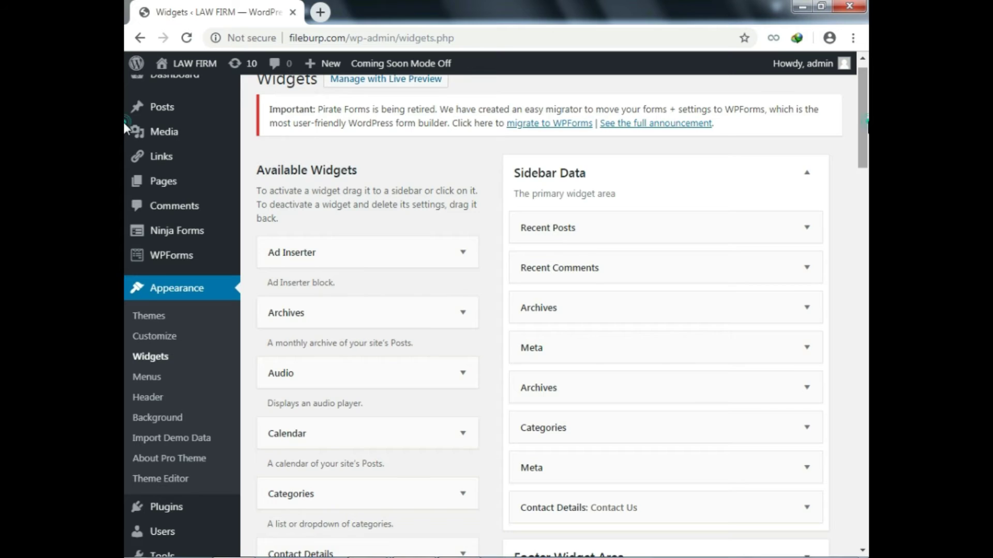
{"action": "scroll", "coordinate": [123, 154], "scroll_direction": "down", "scroll_amount": 3}
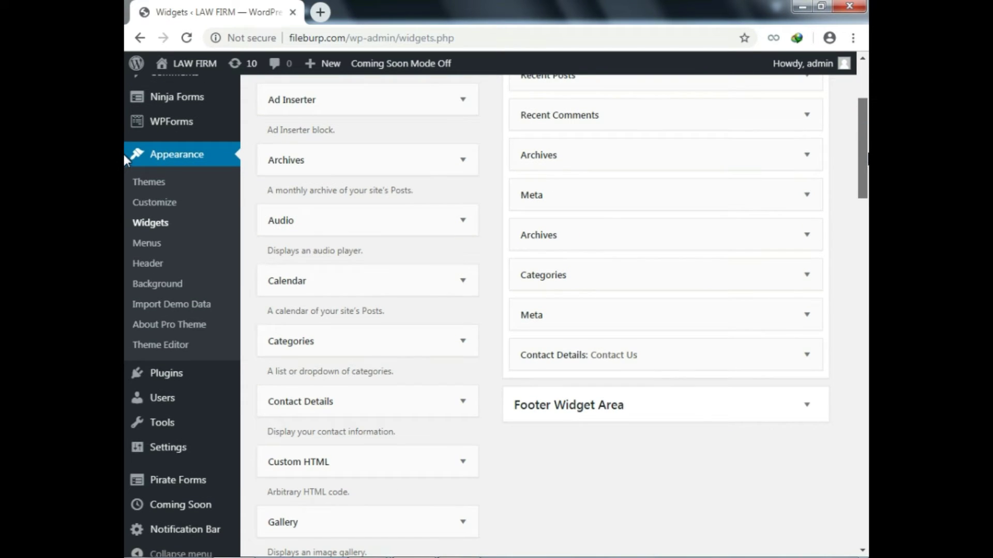
{"action": "scroll", "coordinate": [124, 159], "scroll_direction": "down", "scroll_amount": 1}
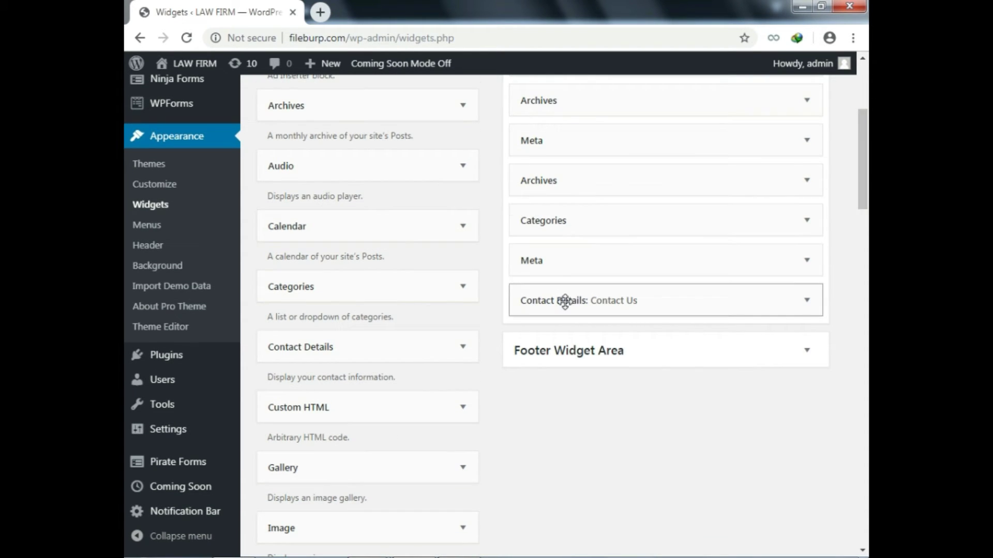
{"action": "left_click", "coordinate": [595, 357]}
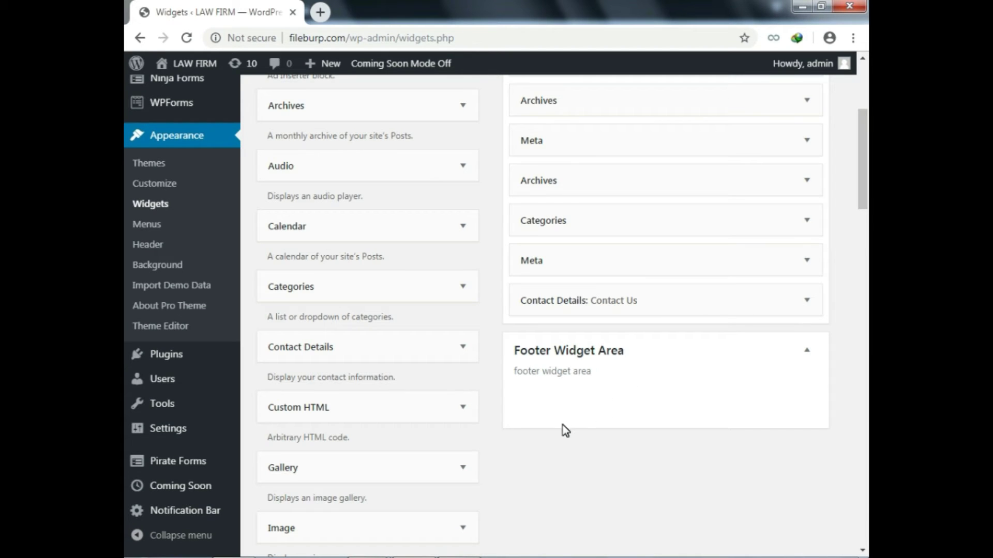
Add an Ad Inserter widget to the Sidebar Data area and open its title for editing.
{"action": "scroll", "coordinate": [517, 344], "scroll_direction": "up", "scroll_amount": 3}
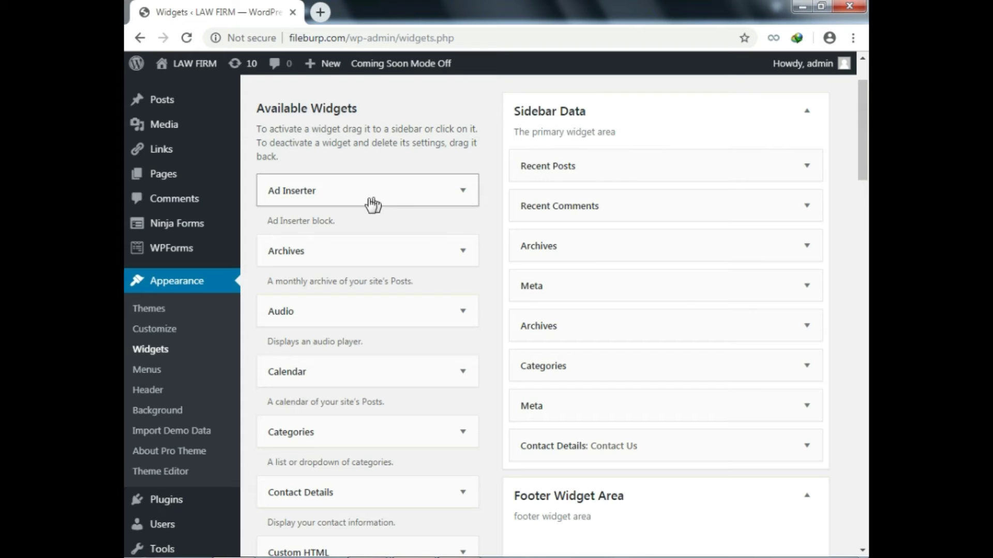
{"action": "left_click", "coordinate": [422, 194]}
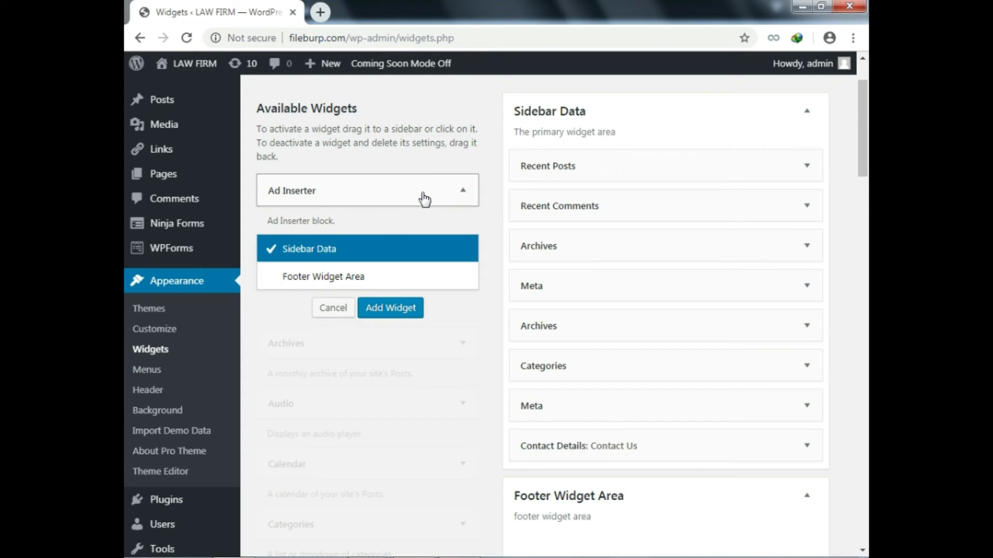
{"action": "left_click", "coordinate": [324, 255]}
{"action": "left_click", "coordinate": [305, 253]}
{"action": "left_click", "coordinate": [405, 311]}
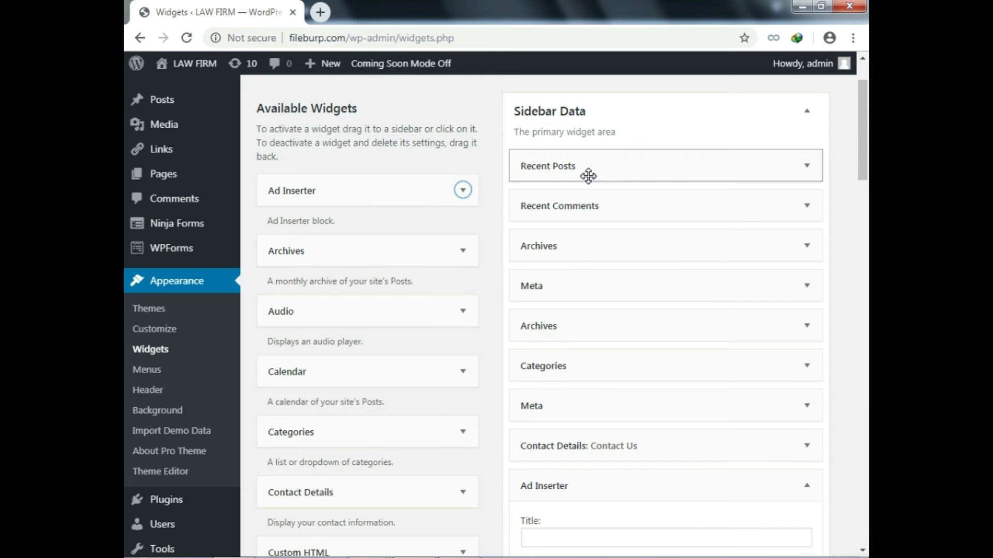
{"action": "scroll", "coordinate": [632, 202], "scroll_direction": "down", "scroll_amount": 2}
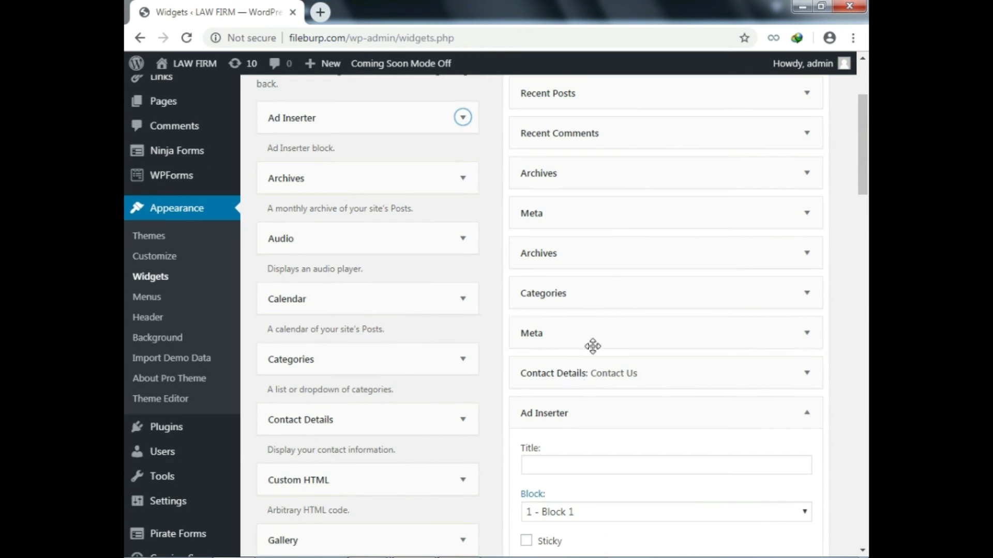
{"action": "scroll", "coordinate": [609, 357], "scroll_direction": "down", "scroll_amount": 1}
{"action": "scroll", "coordinate": [605, 350], "scroll_direction": "up", "scroll_amount": 4}
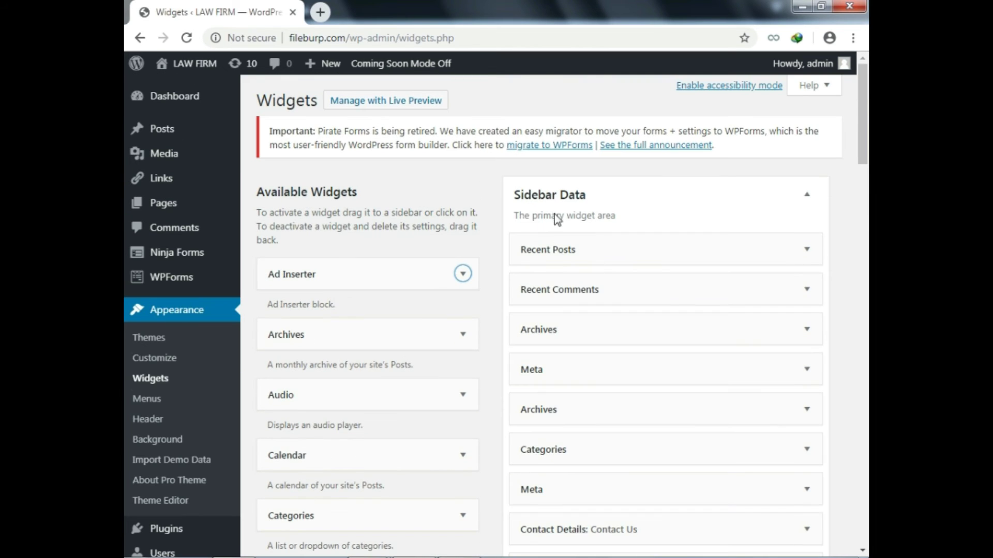
{"action": "scroll", "coordinate": [581, 348], "scroll_direction": "down", "scroll_amount": 3}
{"action": "scroll", "coordinate": [581, 348], "scroll_direction": "down", "scroll_amount": 3}
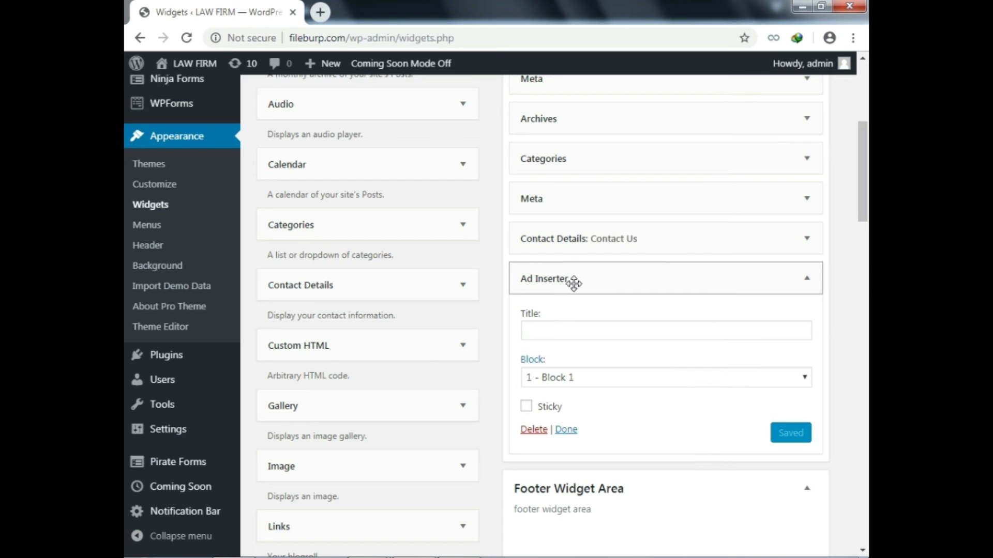
{"action": "left_click", "coordinate": [555, 331]}
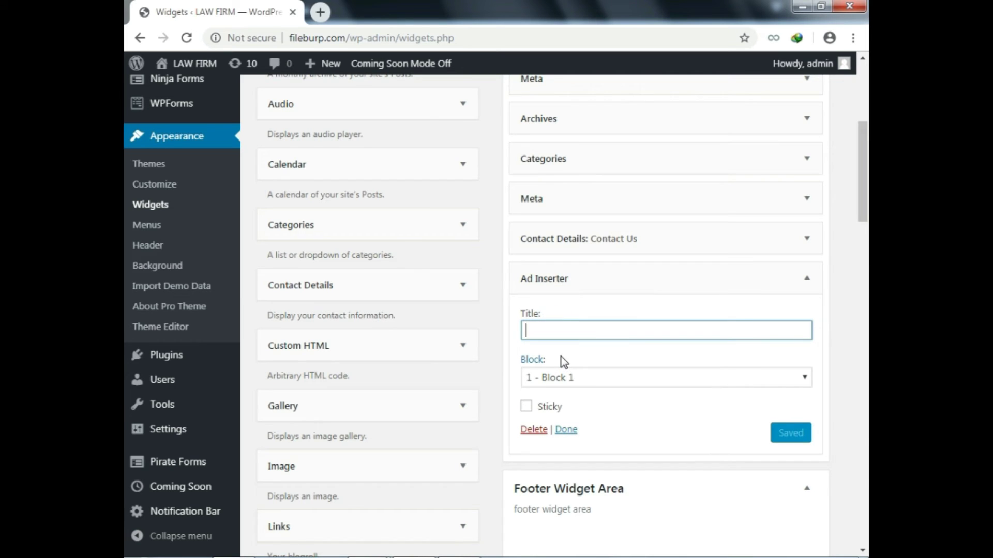
{"action": "type", "text": "ad-1"}
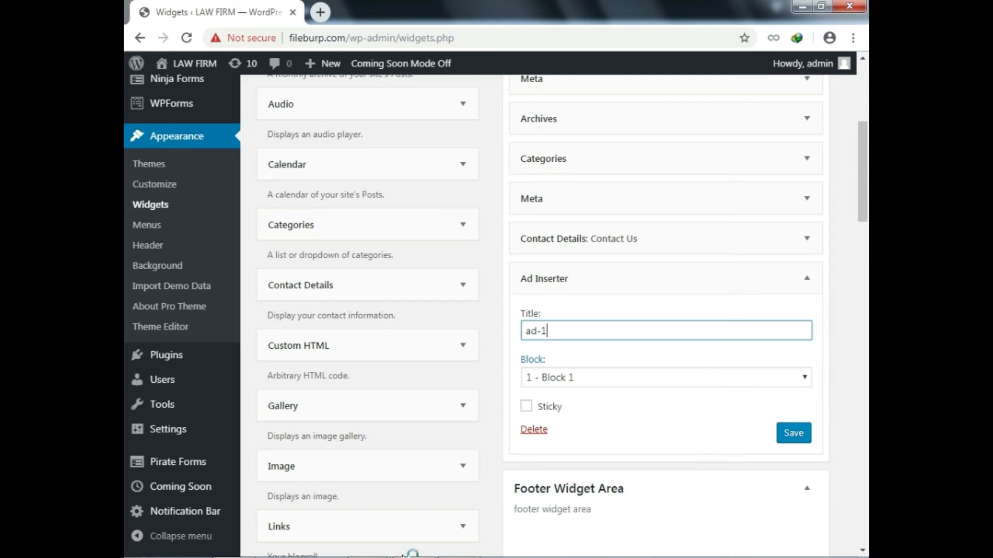
{"action": "key", "text": "BackSpace"}
{"action": "key", "text": "BackSpace"}
{"action": "key", "text": "BackSpace"}
{"action": "key", "text": "BackSpace"}
Title the sidebar Ad Inserter widget "advertisment", assign it Block 1, save it and collapse its settings.
{"action": "type", "text": "advertisment"}
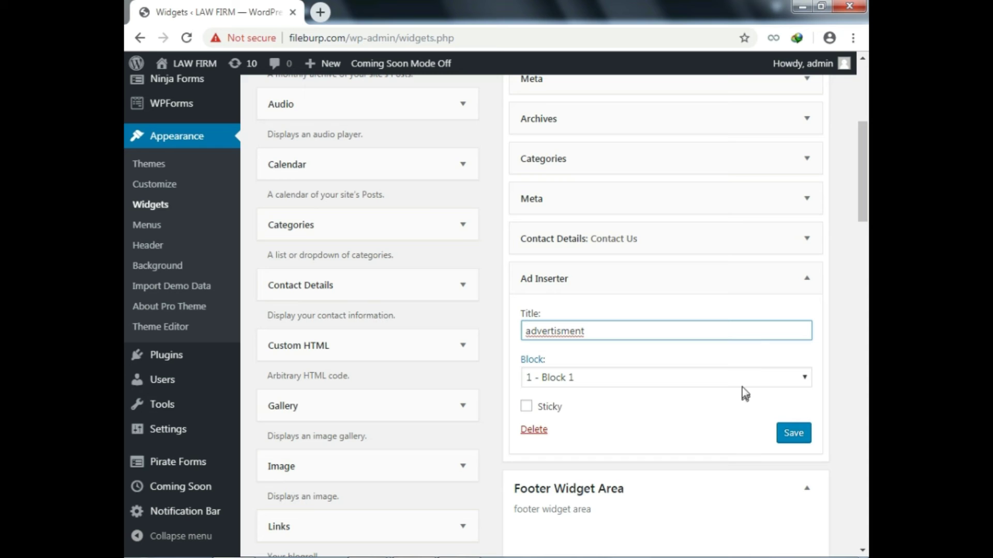
{"action": "left_click", "coordinate": [678, 382]}
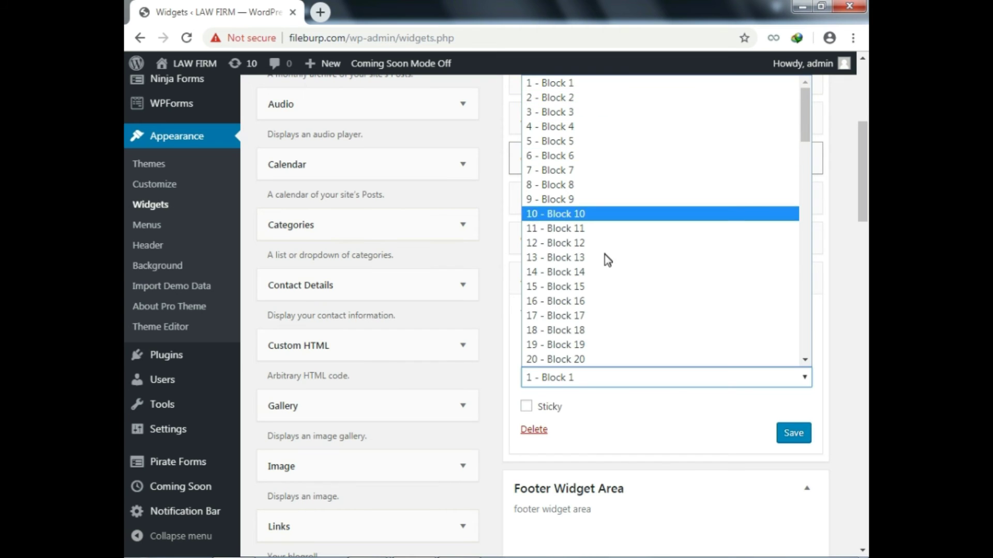
{"action": "left_click", "coordinate": [582, 86]}
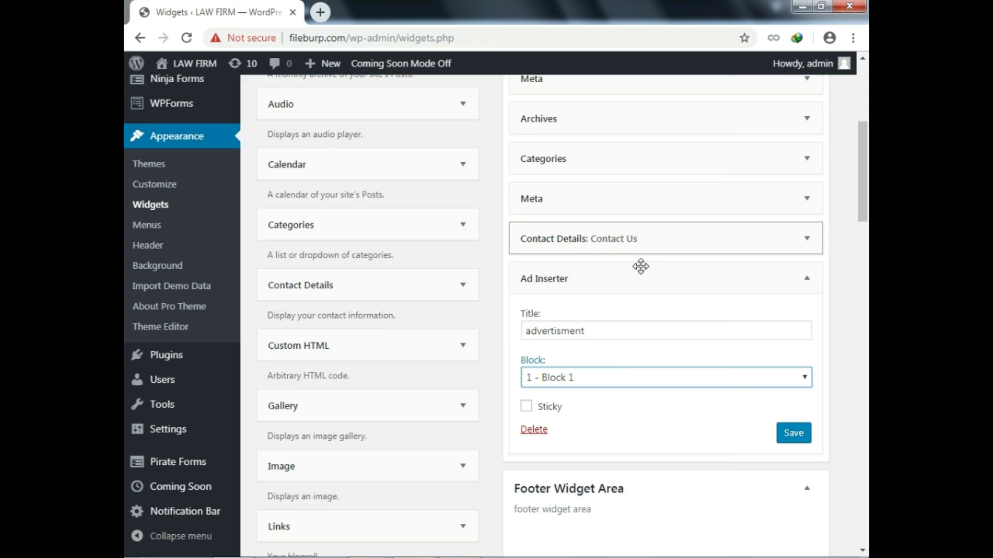
{"action": "left_click", "coordinate": [796, 433]}
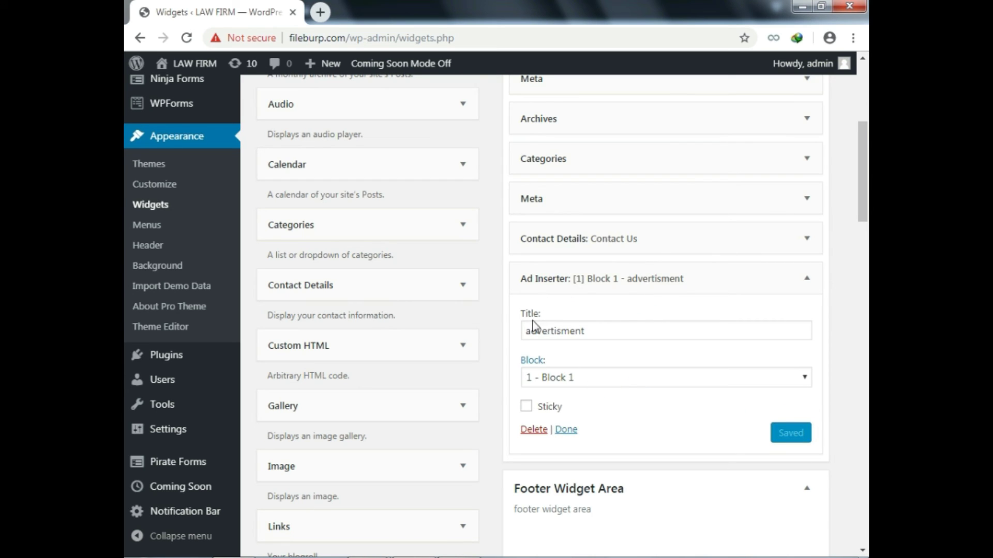
{"action": "left_click", "coordinate": [567, 432]}
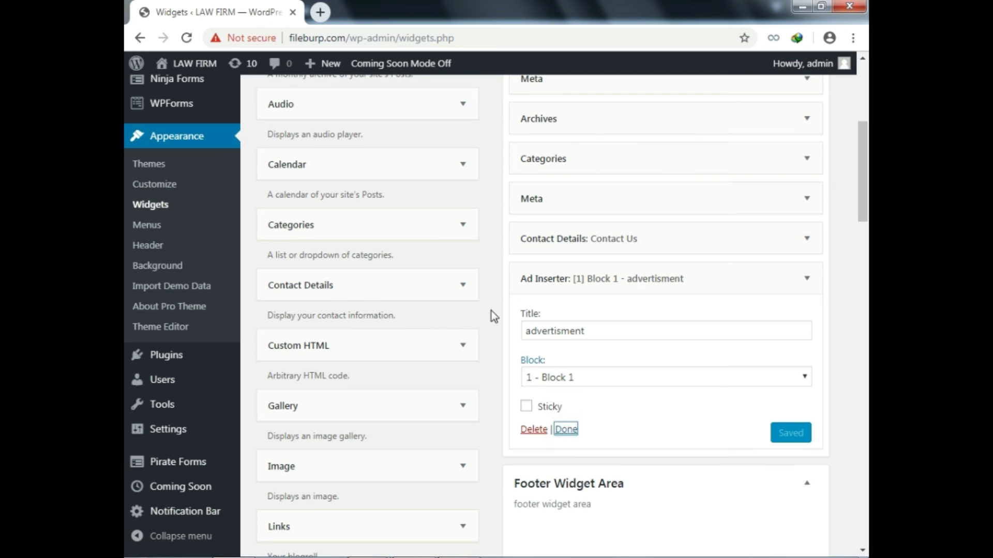
Add another Ad Inserter widget, this one to the Footer Widget Area.
{"action": "scroll", "coordinate": [460, 259], "scroll_direction": "up", "scroll_amount": 1}
{"action": "scroll", "coordinate": [461, 257], "scroll_direction": "up", "scroll_amount": 3}
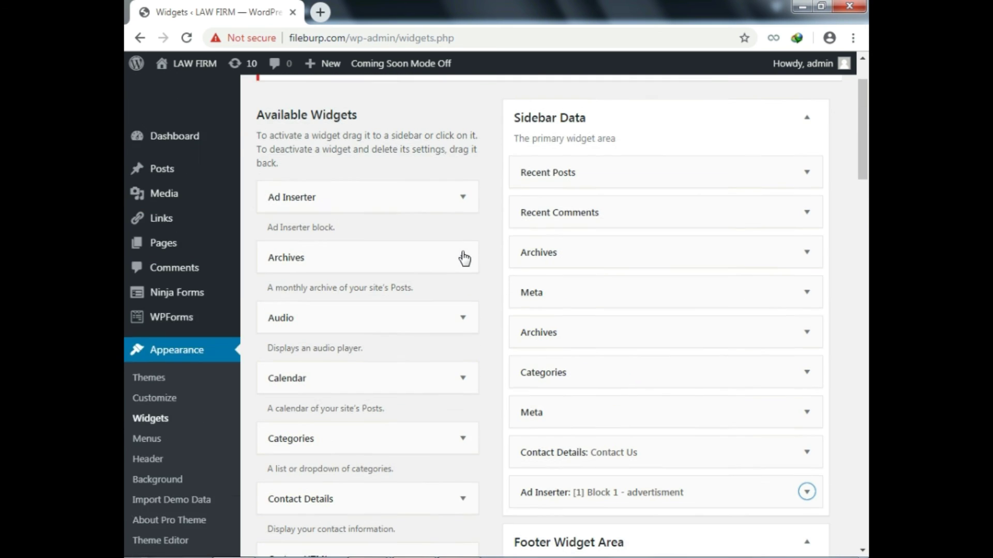
{"action": "left_click", "coordinate": [352, 201]}
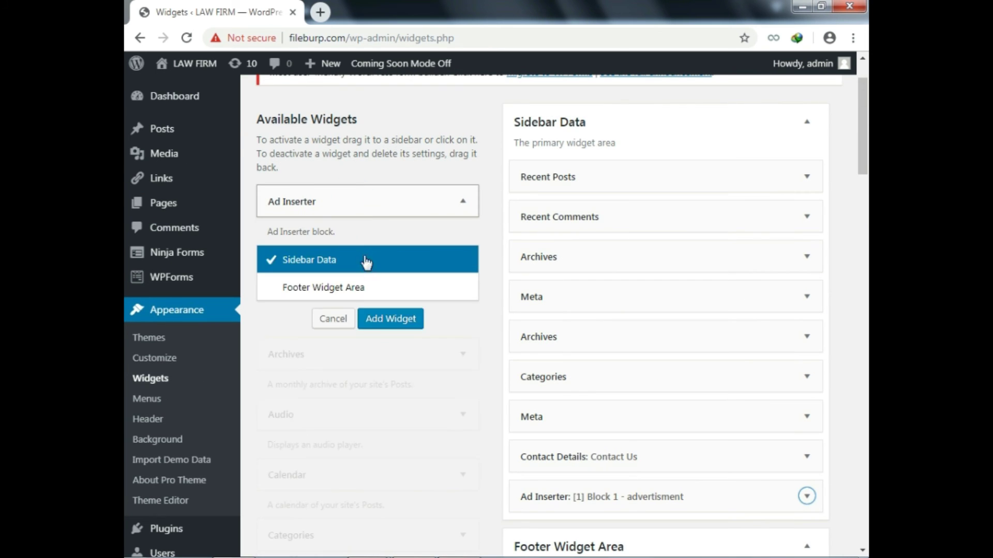
{"action": "left_click", "coordinate": [336, 289]}
{"action": "left_click", "coordinate": [403, 319]}
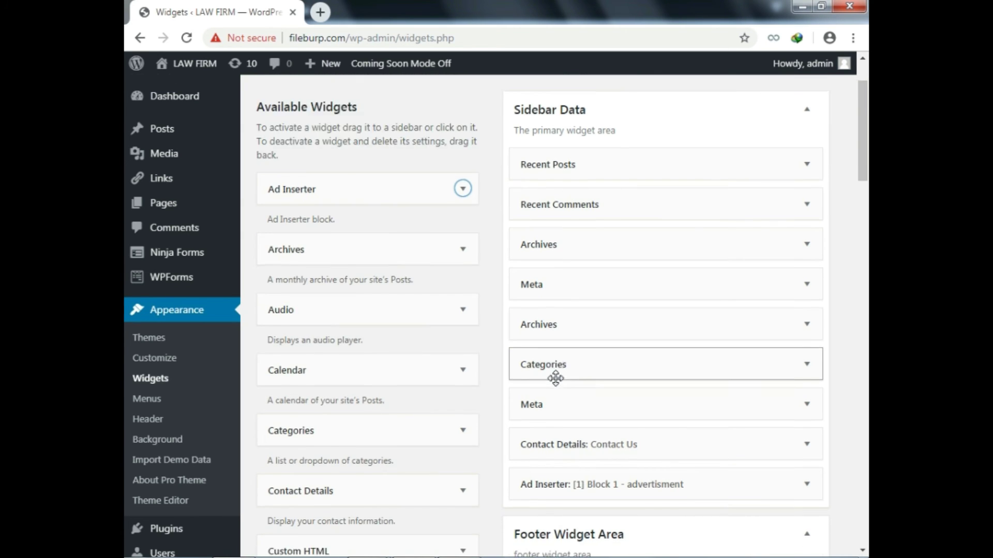
Title the footer Ad Inserter widget "Advertisment-1", assign it Block 2, save it and collapse its settings.
{"action": "left_click", "coordinate": [585, 292]}
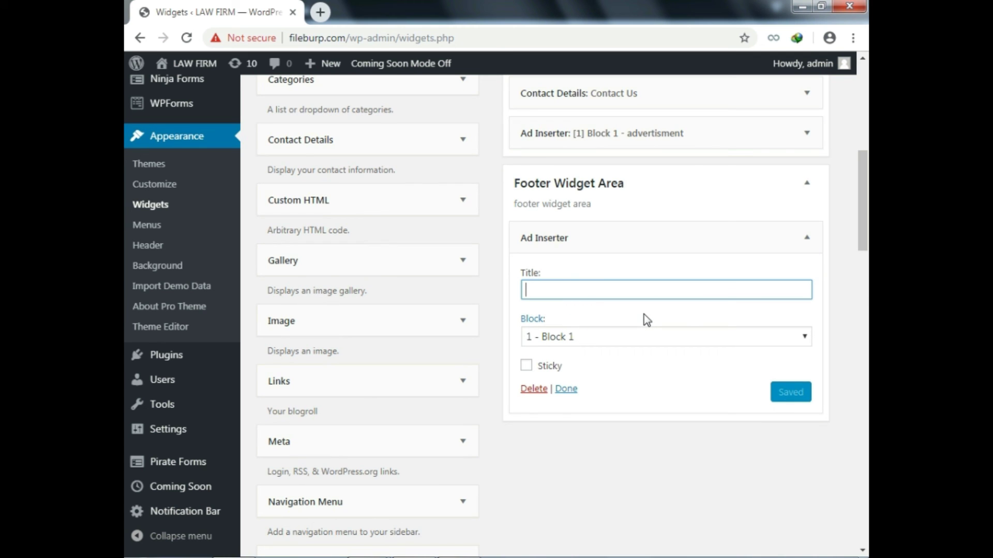
{"action": "type", "text": "Advertismen"}
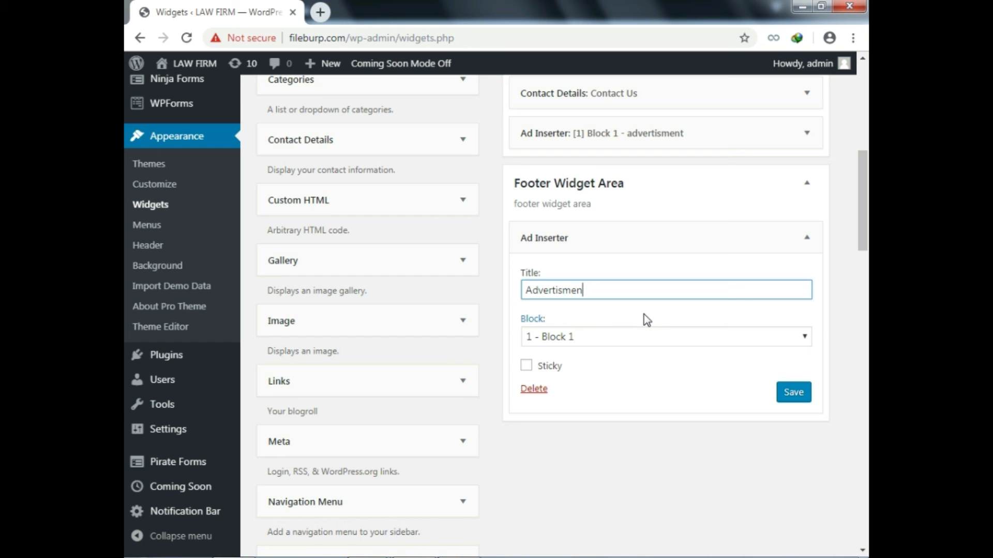
{"action": "type", "text": "t-1"}
{"action": "left_click", "coordinate": [576, 339]}
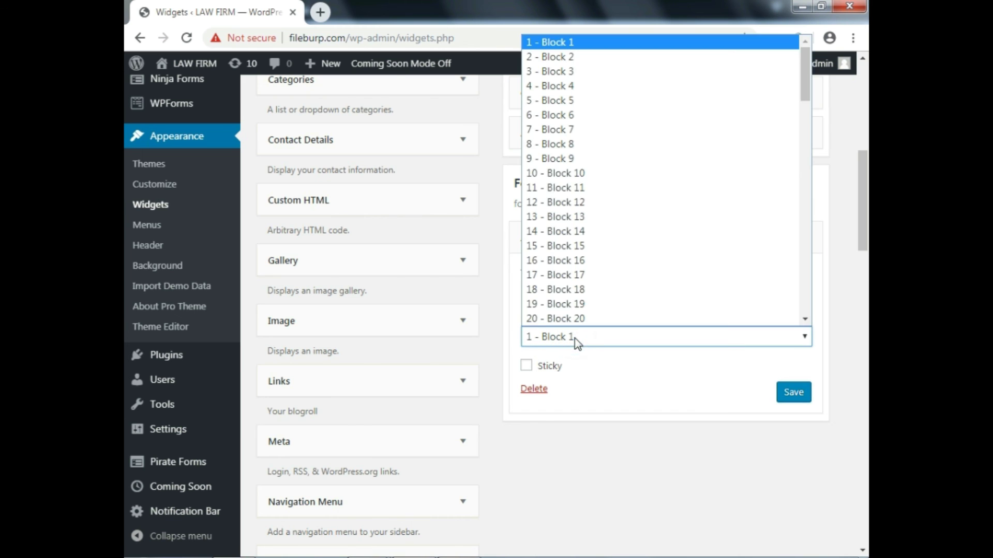
{"action": "left_click", "coordinate": [575, 57]}
{"action": "left_click", "coordinate": [792, 393]}
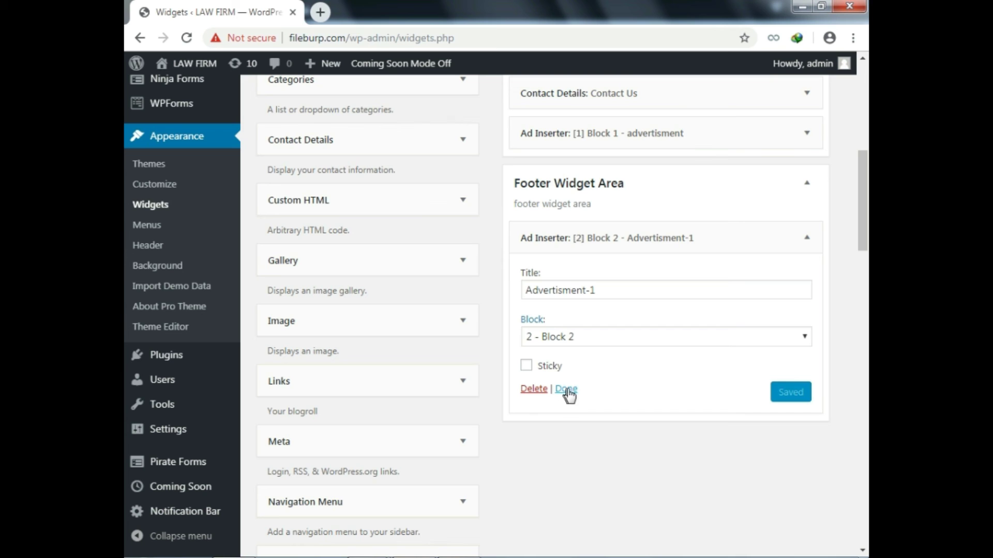
{"action": "left_click", "coordinate": [566, 389]}
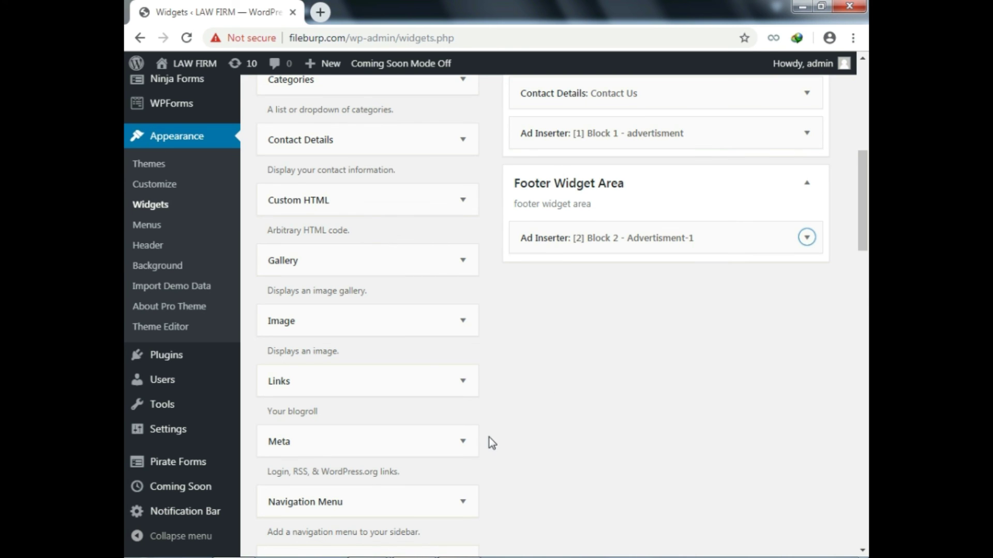